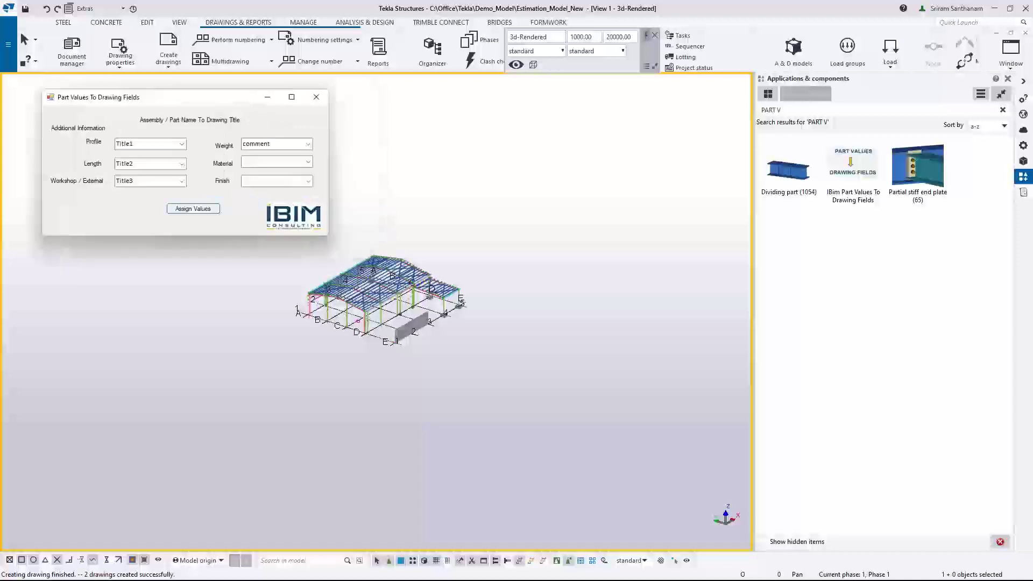
Open the IBim Part Values To Drawing Fields component and reposition its dialog
double_click(853, 170)
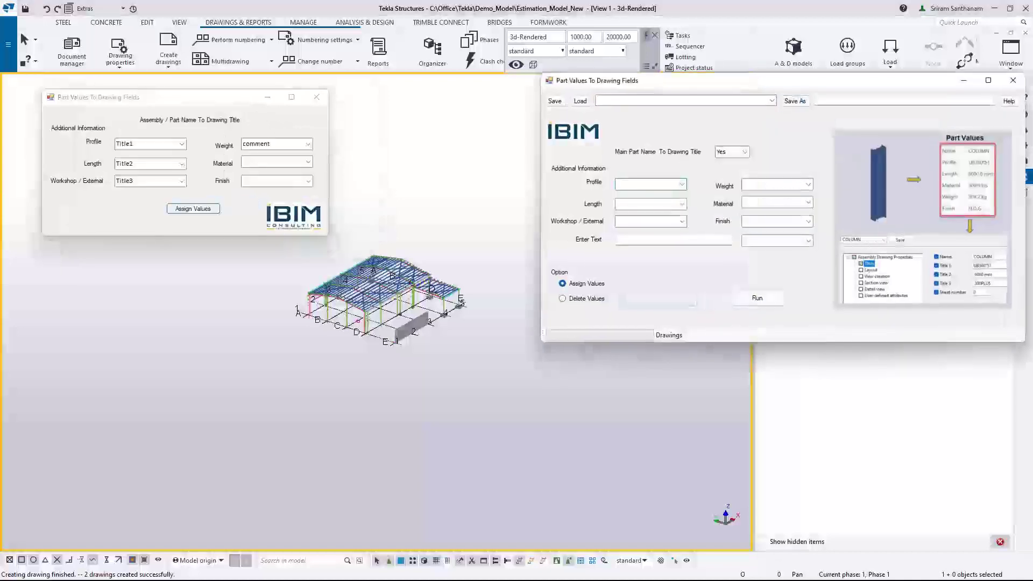
drag(775, 86, 581, 99)
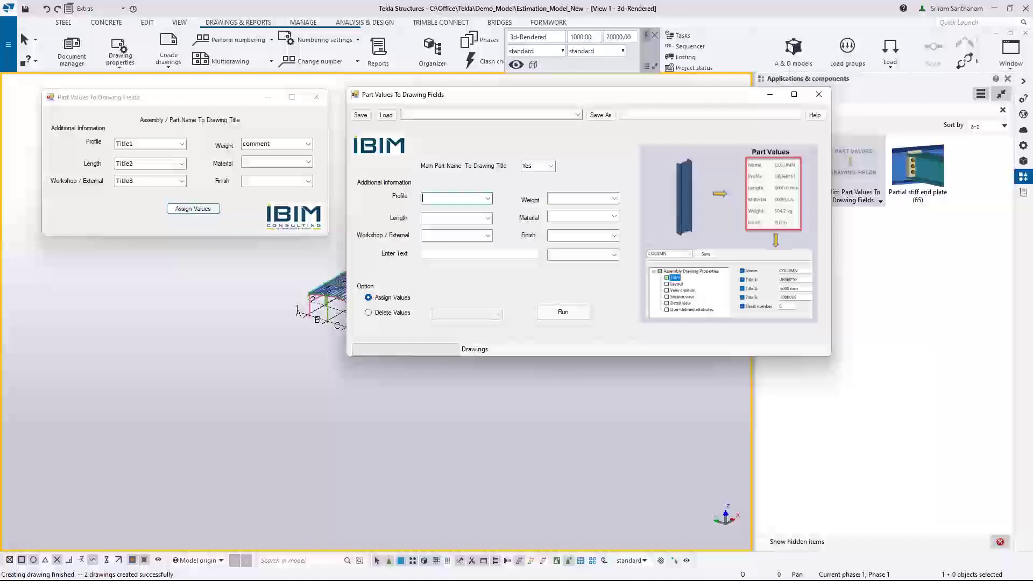
drag(553, 94, 512, 87)
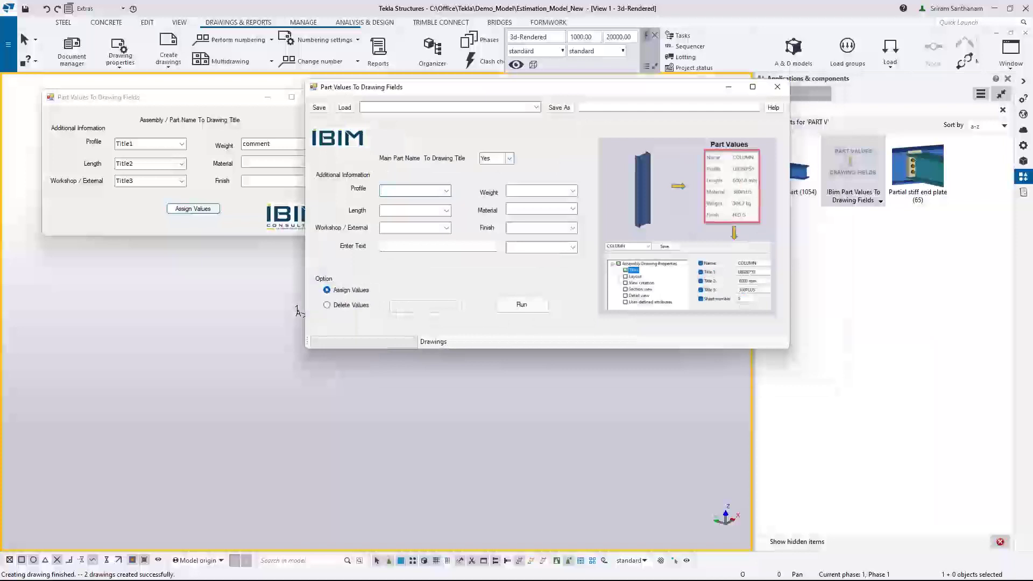
Examine the choices for the main part name setting, the entered-text target field and the Delete Values option
click(509, 158)
key(Return)
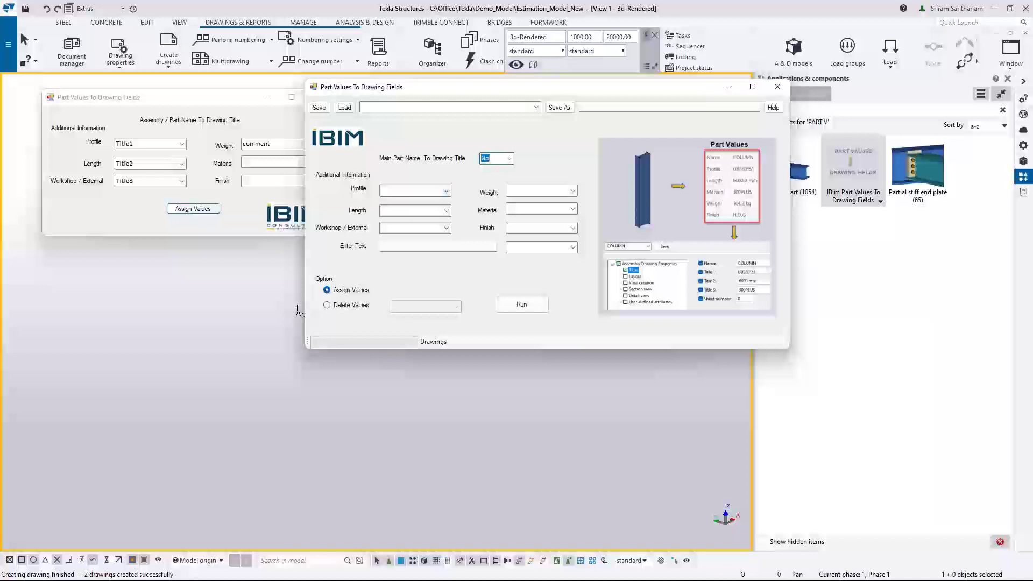
key(Tab)
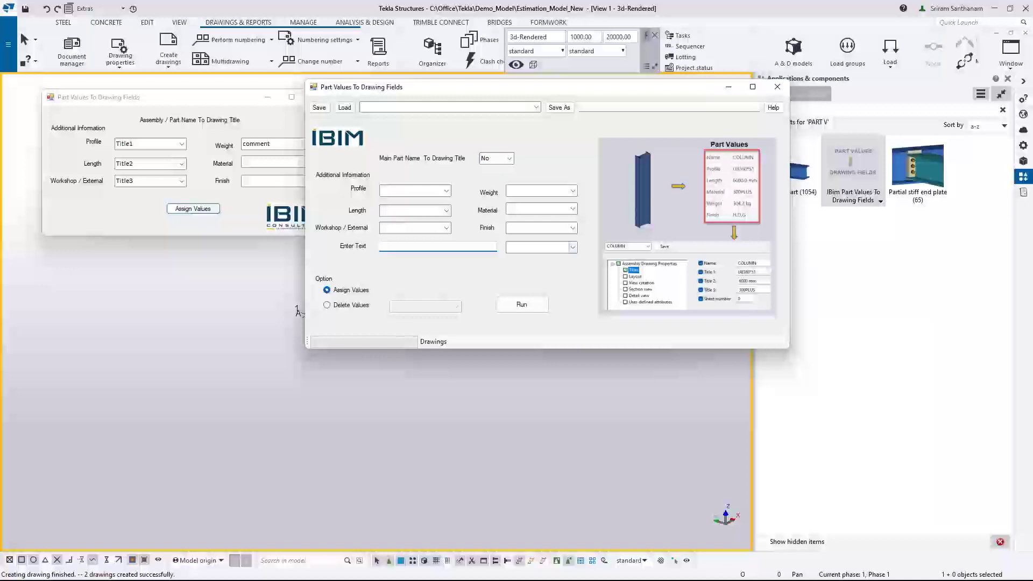
click(573, 248)
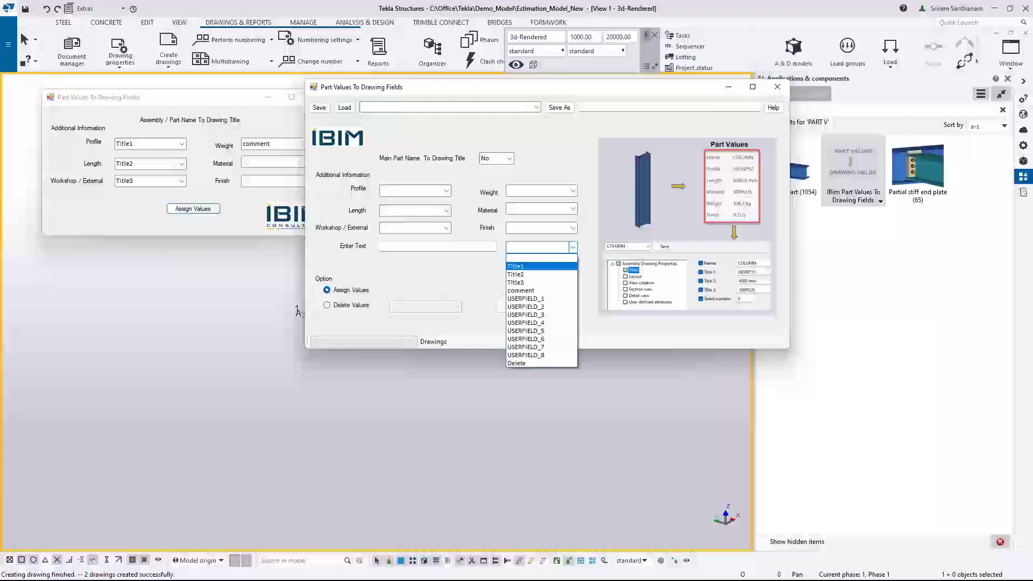
click(573, 248)
click(327, 305)
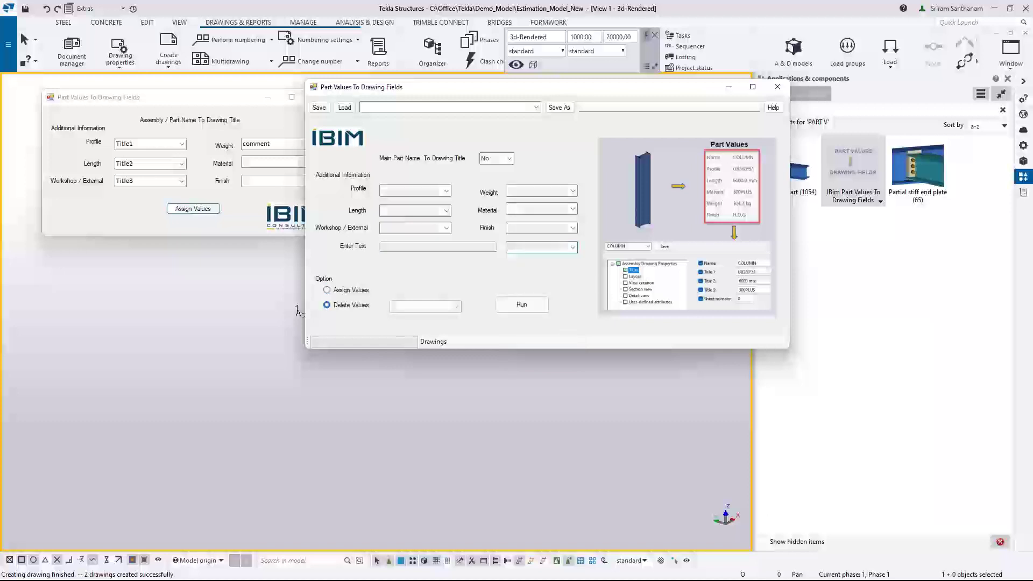
click(456, 306)
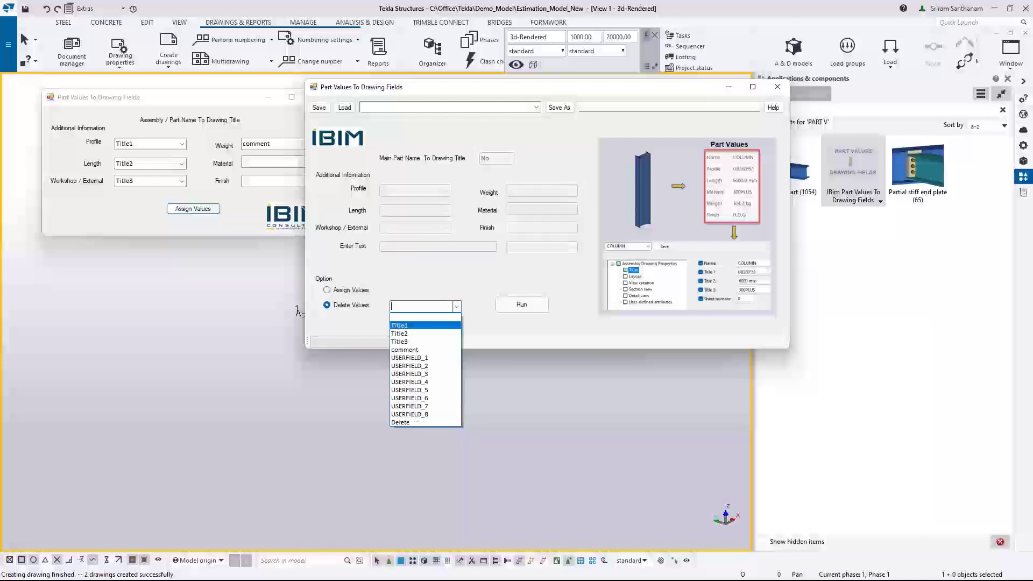
click(425, 317)
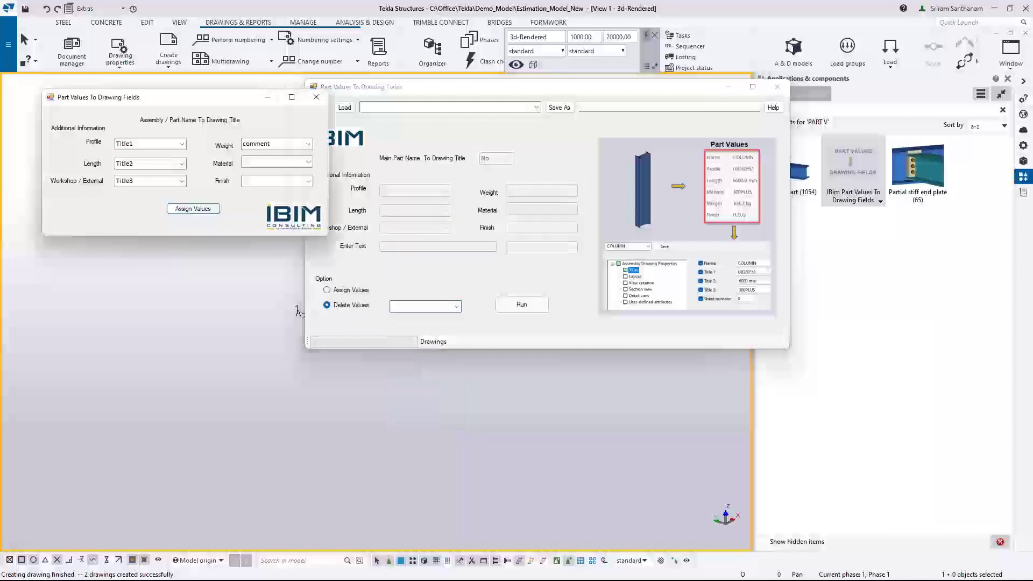
List the single-part drawings in the Document manager beside the component dialog and select all of them
drag(442, 95, 602, 101)
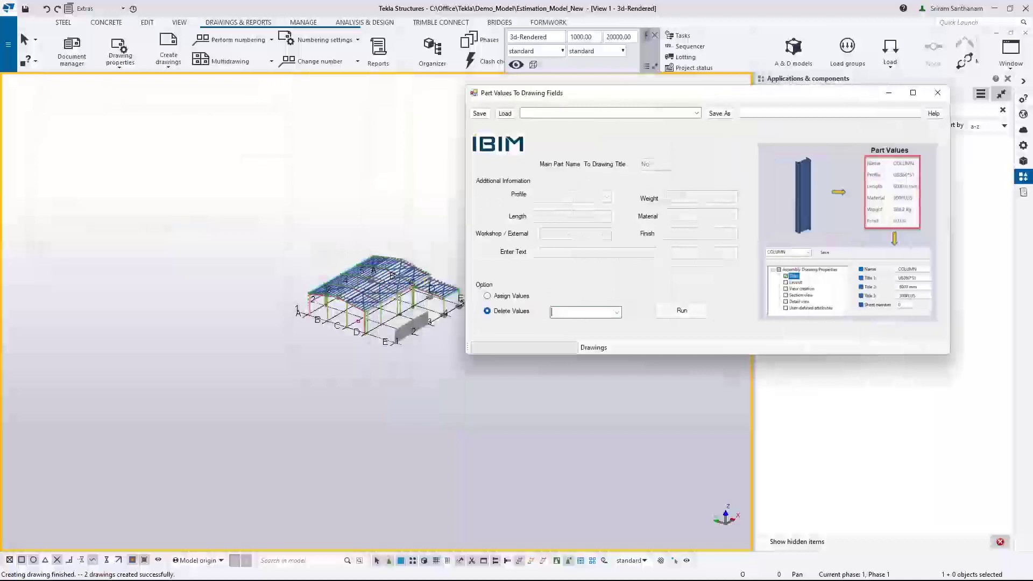
click(72, 52)
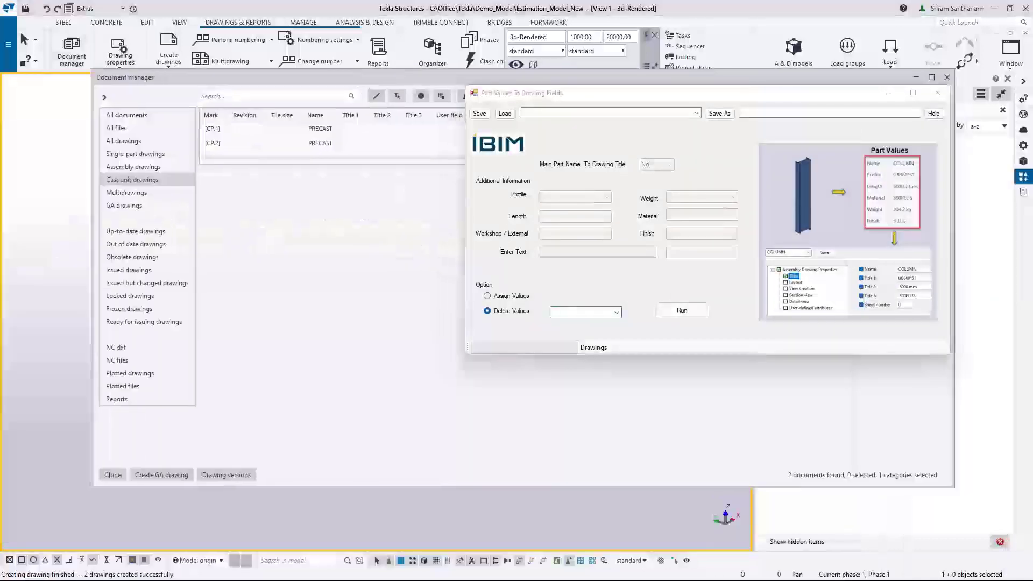
click(135, 154)
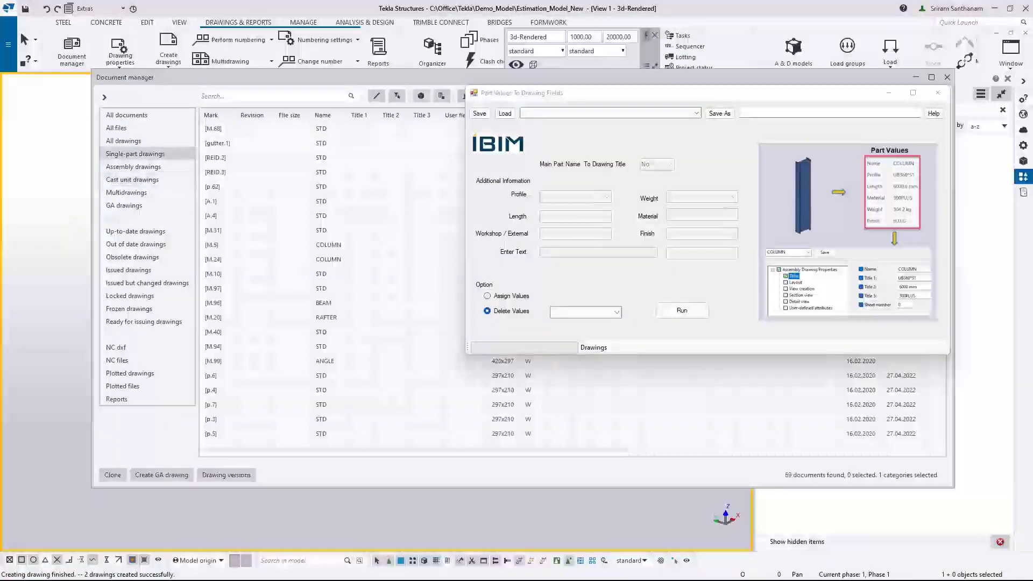
drag(345, 77, 205, 77)
click(207, 130)
scroll(208, 231, down, 16)
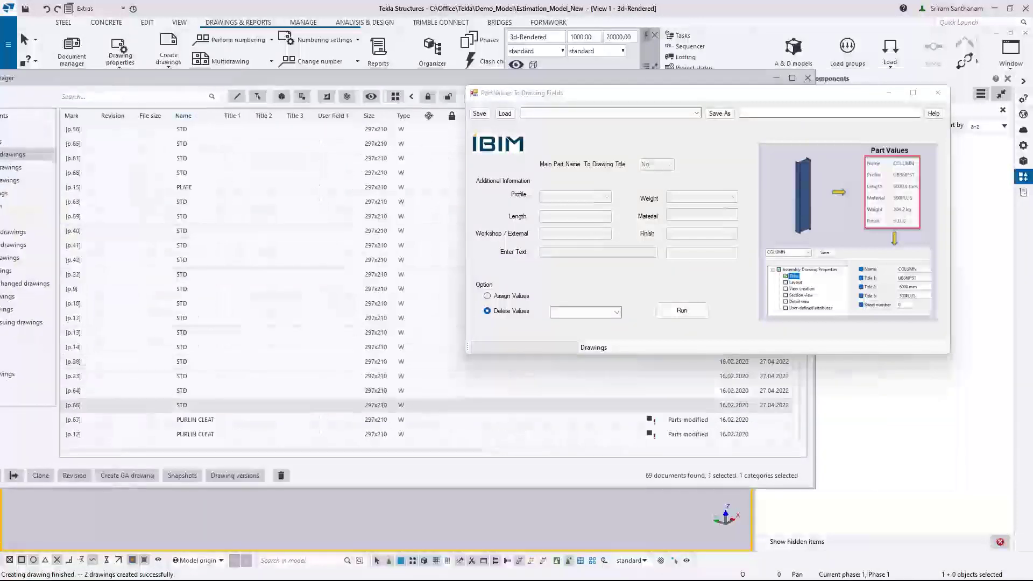
shift+click(208, 435)
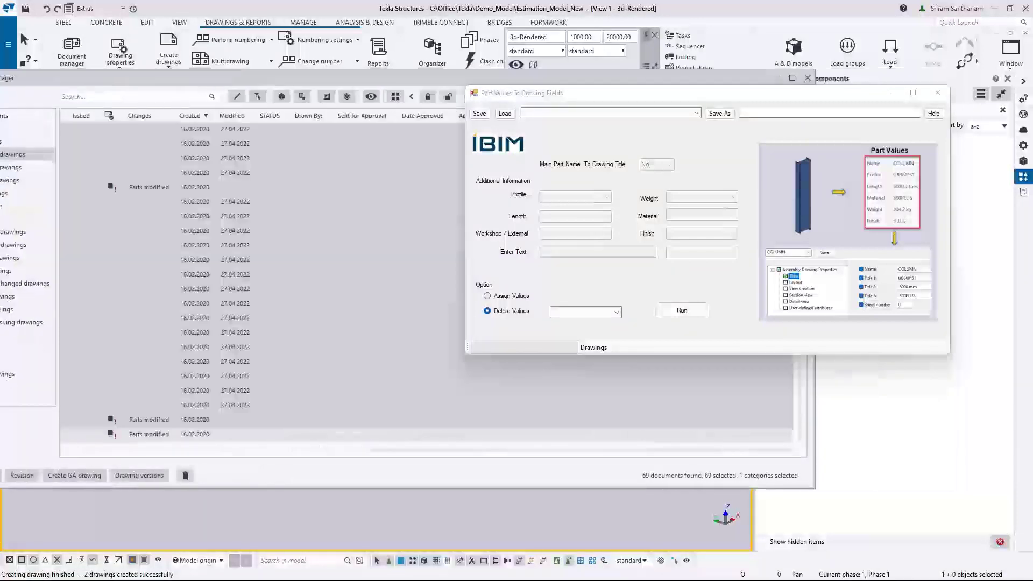
drag(487, 450, 178, 450)
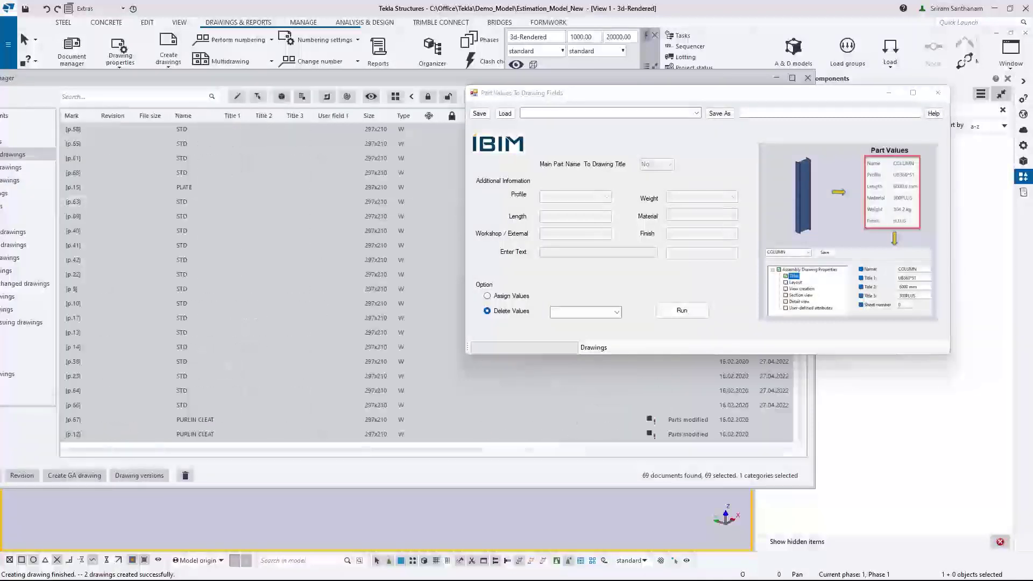
Switch the component to Assign Values and set Main Part Name To Drawing Title to Yes
click(488, 296)
click(670, 165)
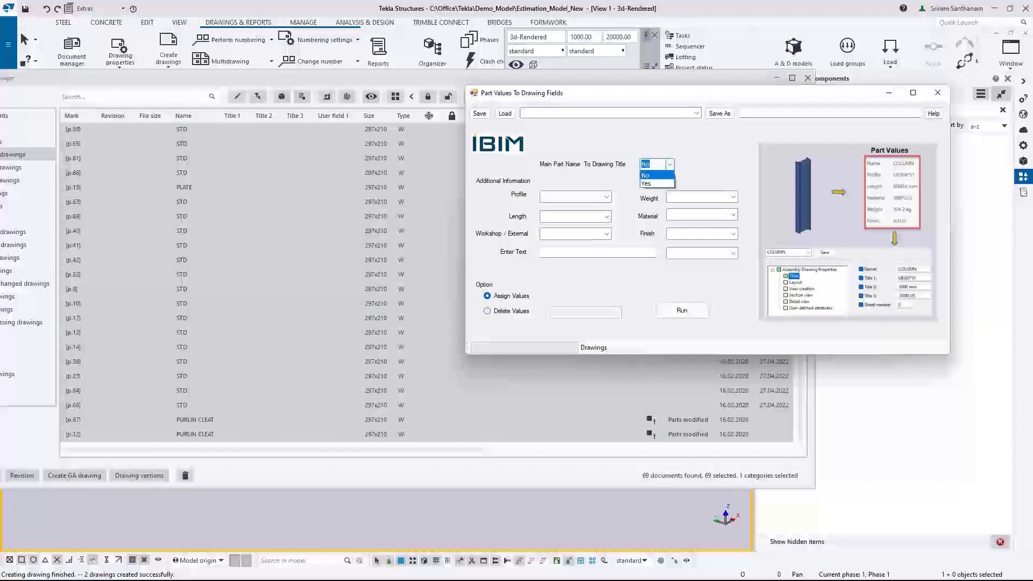
click(657, 183)
Map Profile to Title1, Length to Title2 and Weight to Title3, and run the assignment on the selected drawings
click(607, 197)
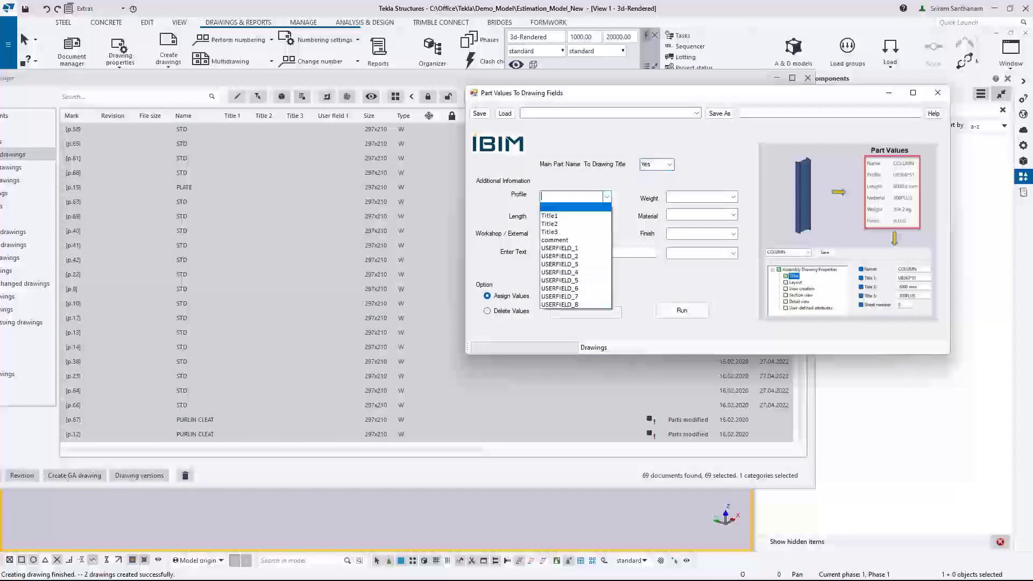
click(550, 215)
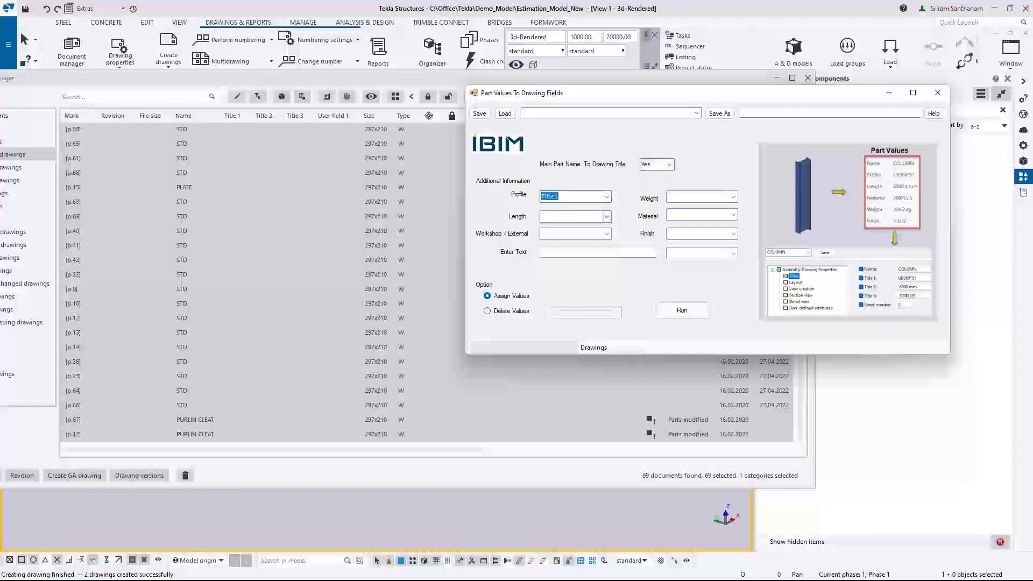
click(607, 217)
click(549, 243)
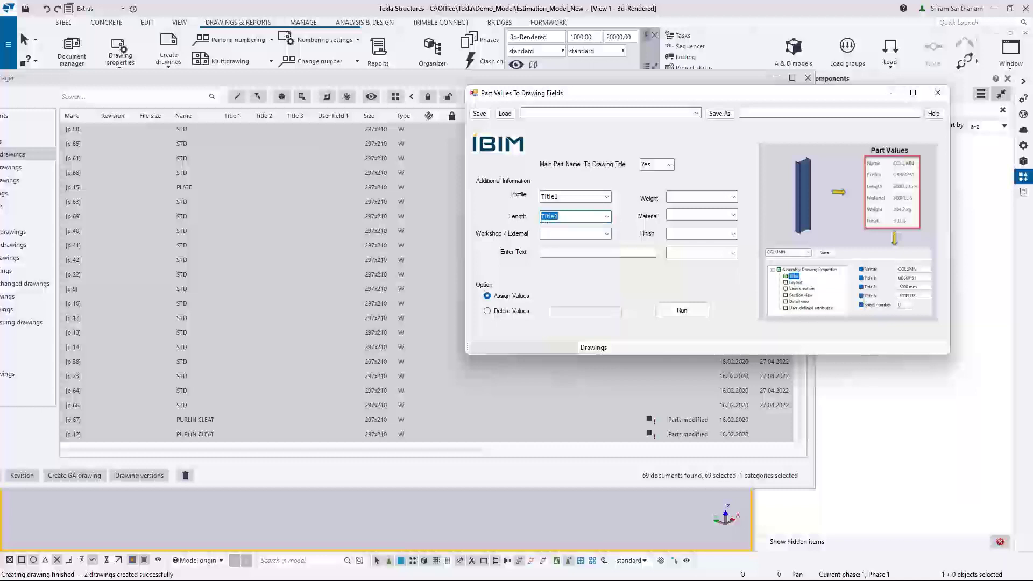
click(733, 197)
click(676, 231)
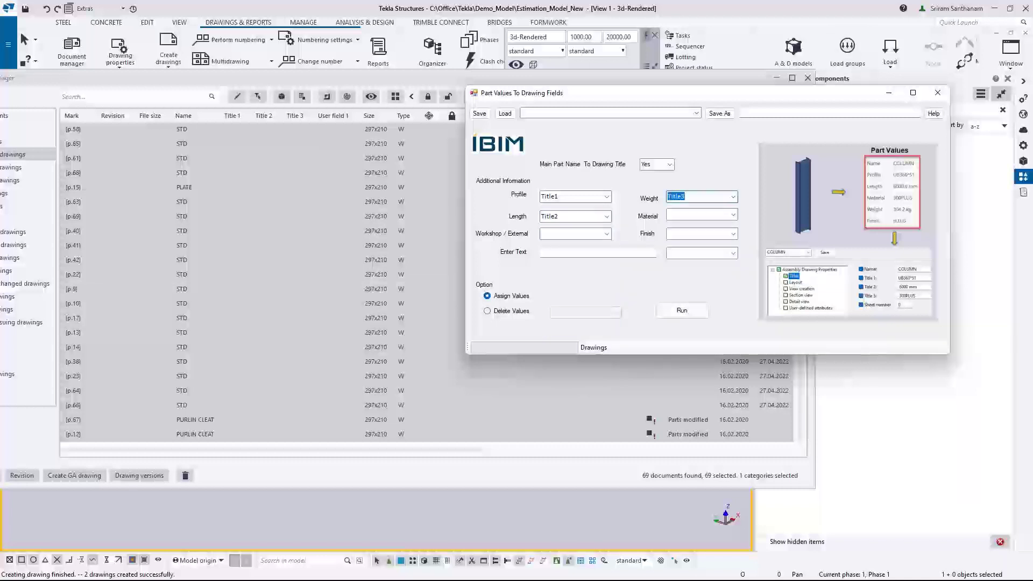
click(682, 311)
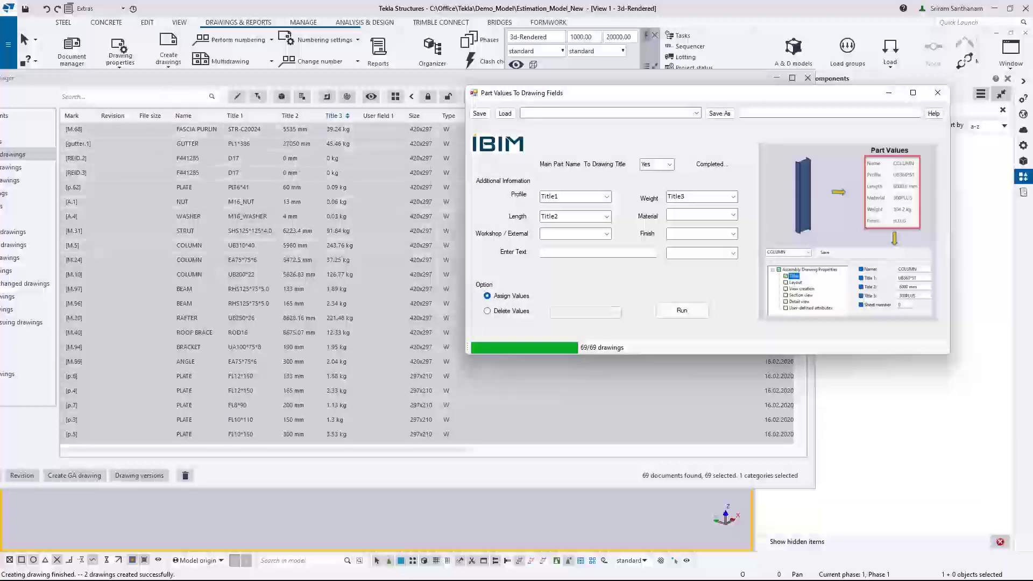
Enter the custom text 2164-DWG.NO.401C and assign it to USERFIELD_1
mouse_move(590, 95)
mouse_down()
mouse_move(699, 82)
mouse_move(668, 81)
mouse_up()
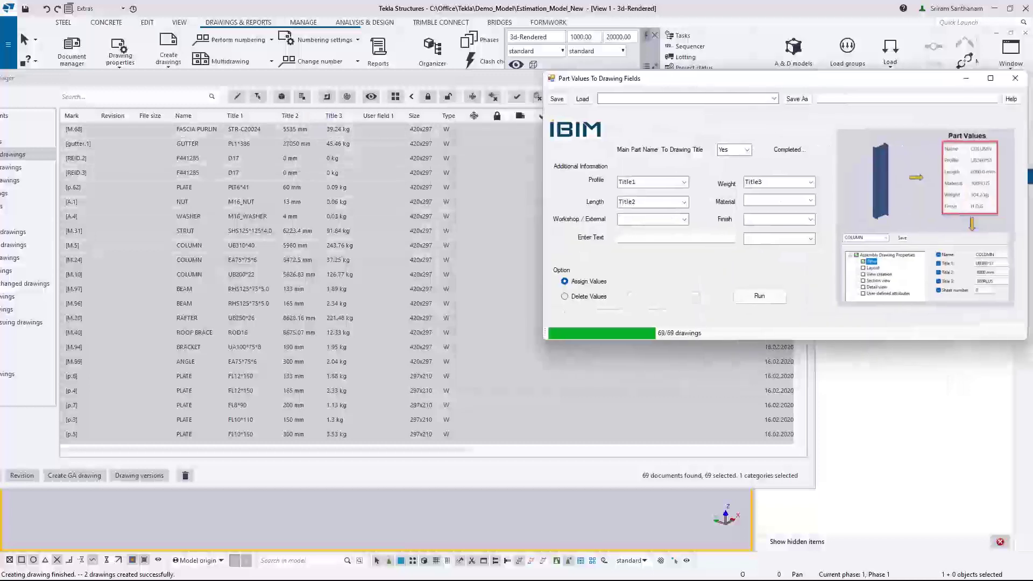
click(675, 237)
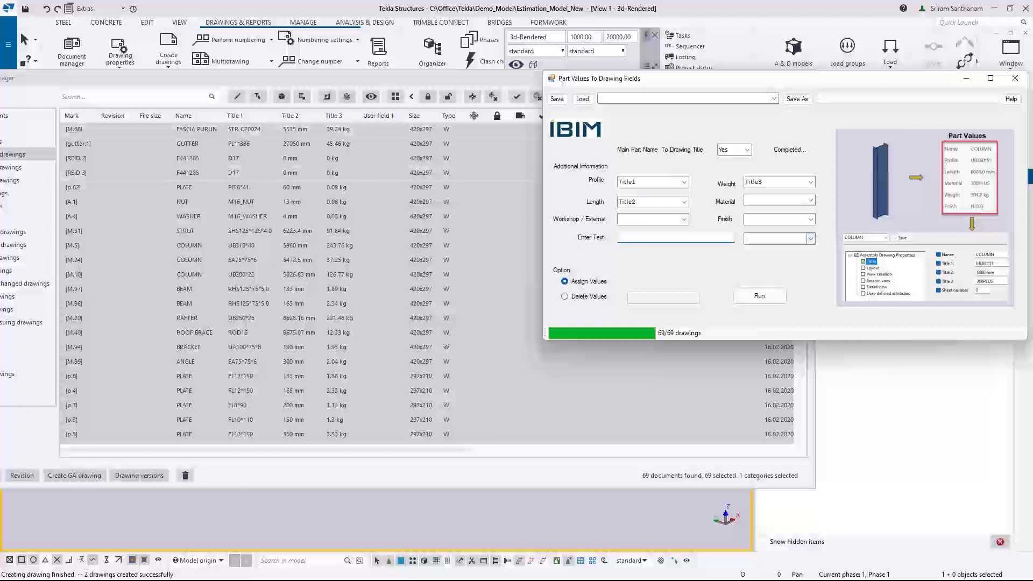
click(811, 239)
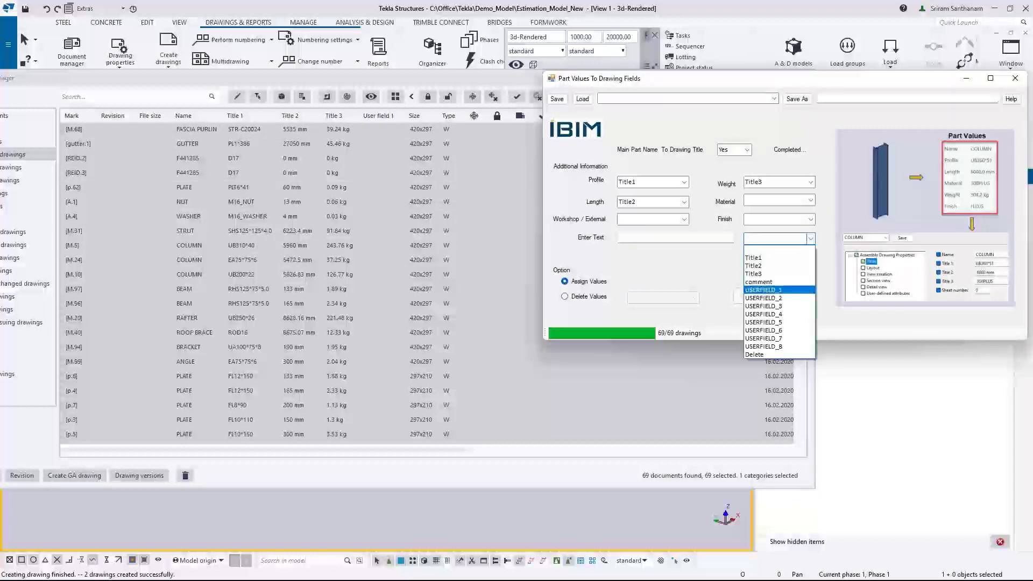
click(764, 290)
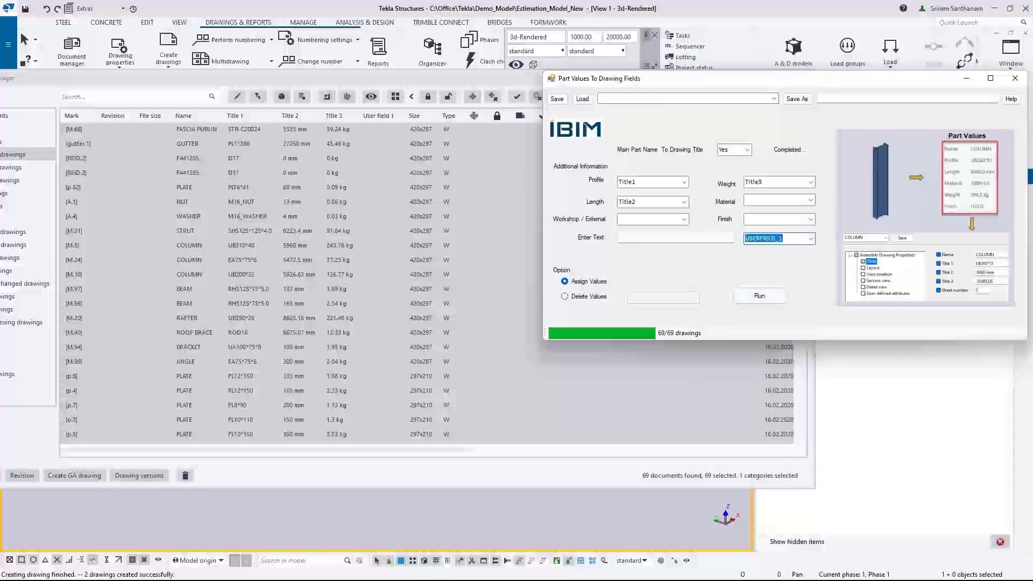
click(675, 237)
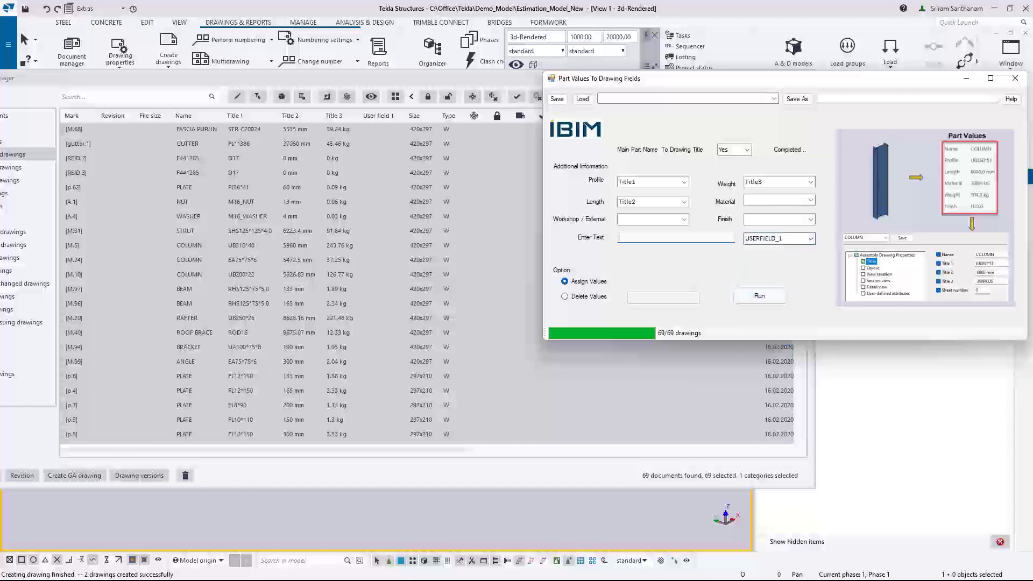
text(2164-DWG.NO.)
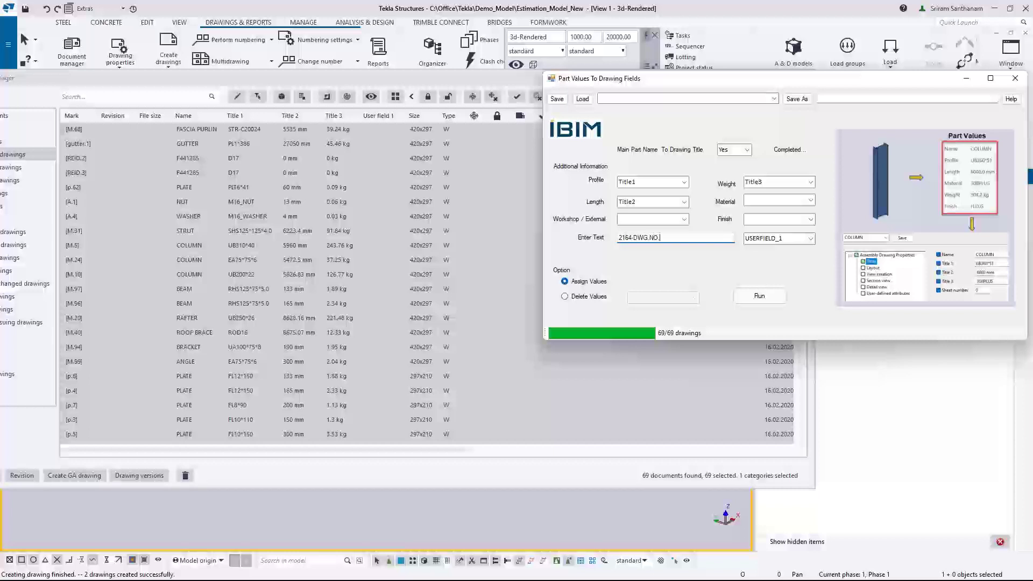
text(401C)
Set Main Part Name To Drawing Title to No, clear the Profile, Length and Weight fields, and run the custom text assignment
click(747, 149)
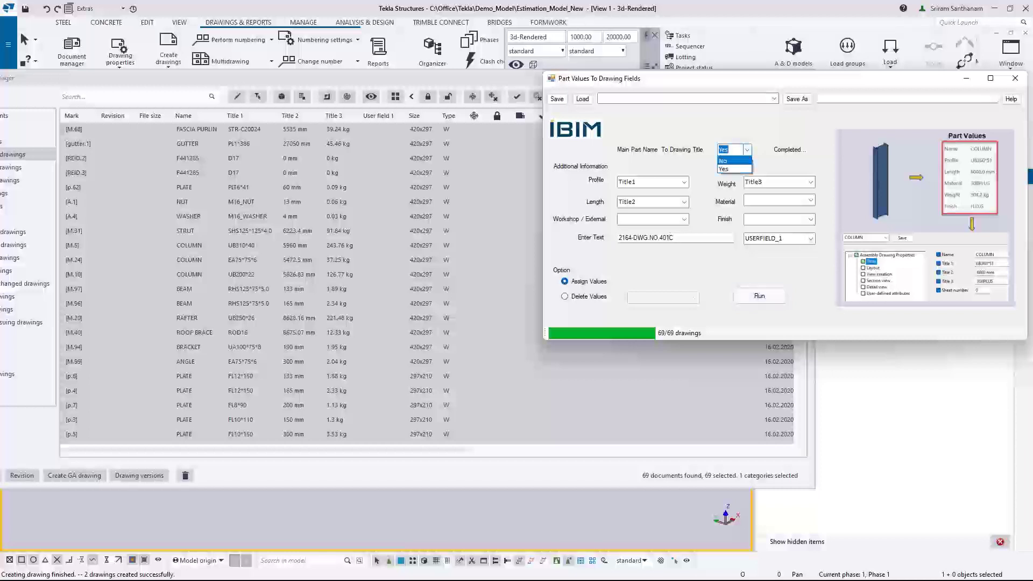
click(732, 169)
click(684, 182)
click(651, 193)
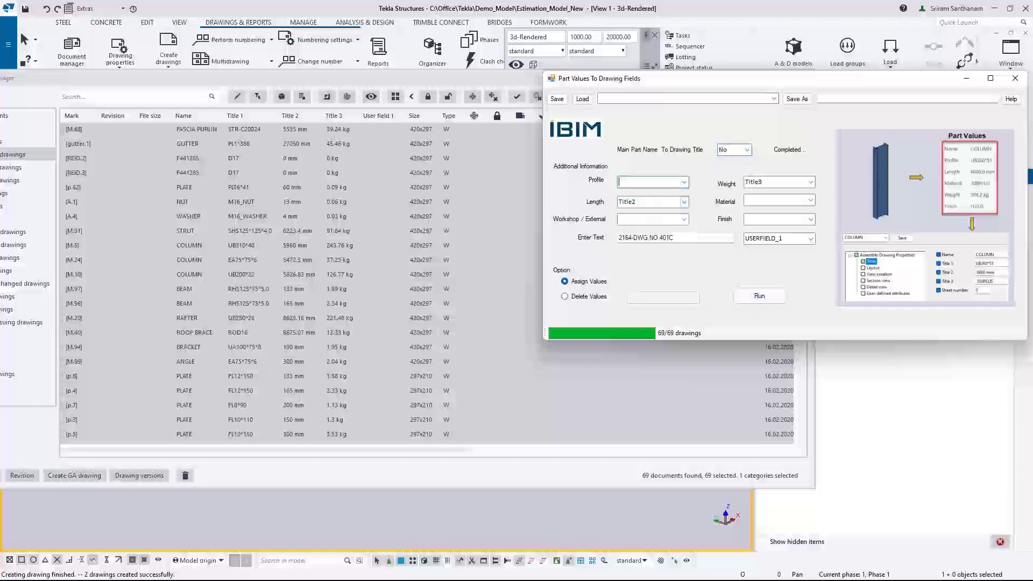
click(684, 201)
click(651, 212)
click(811, 182)
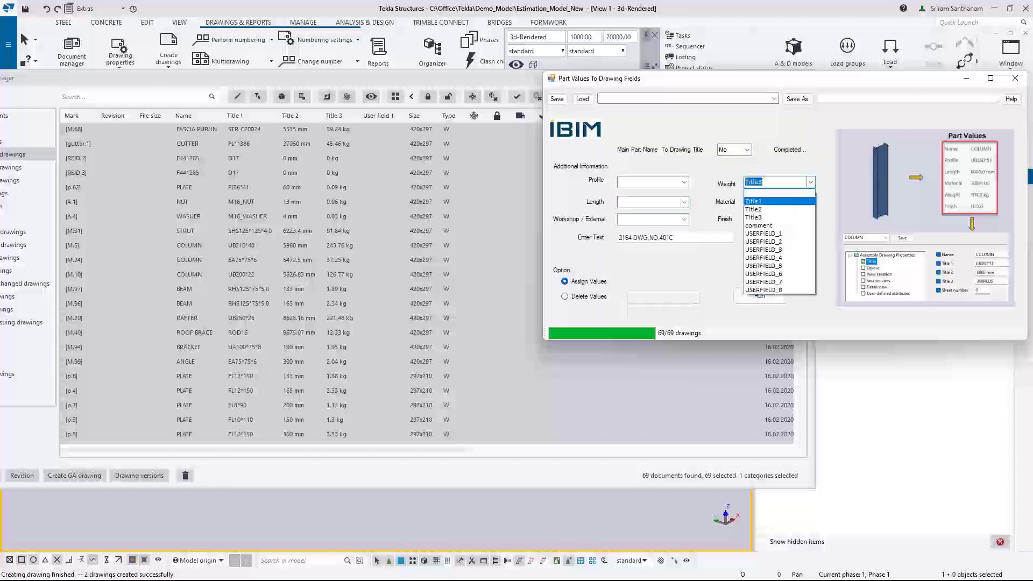
click(778, 192)
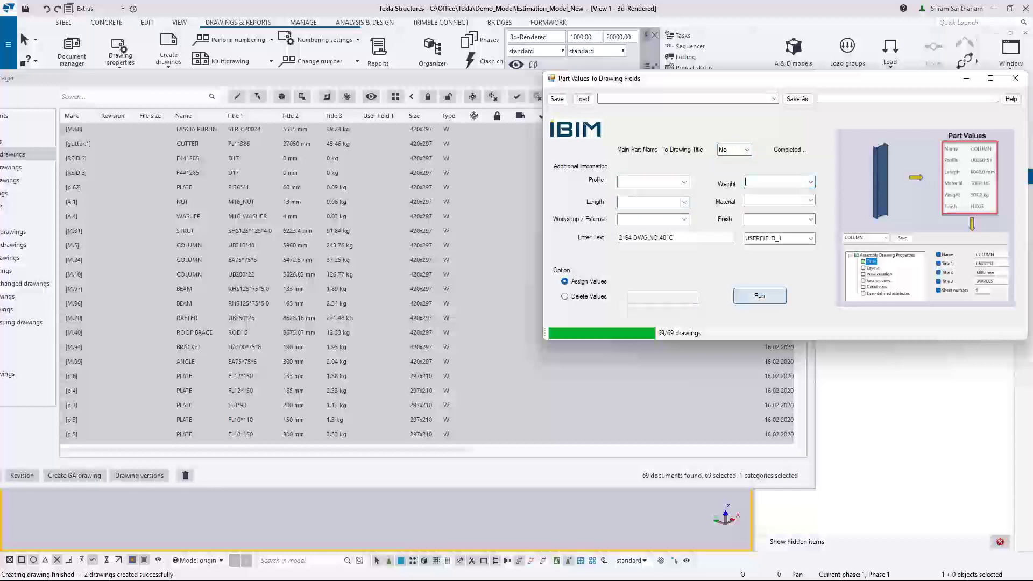
click(759, 296)
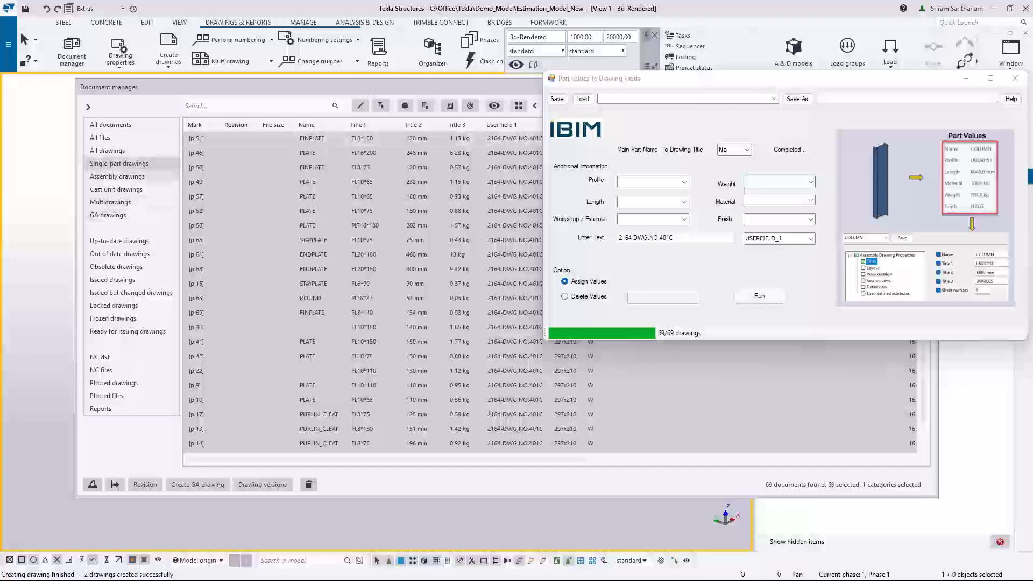
List the assembly drawings in the Document manager and select all of them
click(118, 177)
click(231, 138)
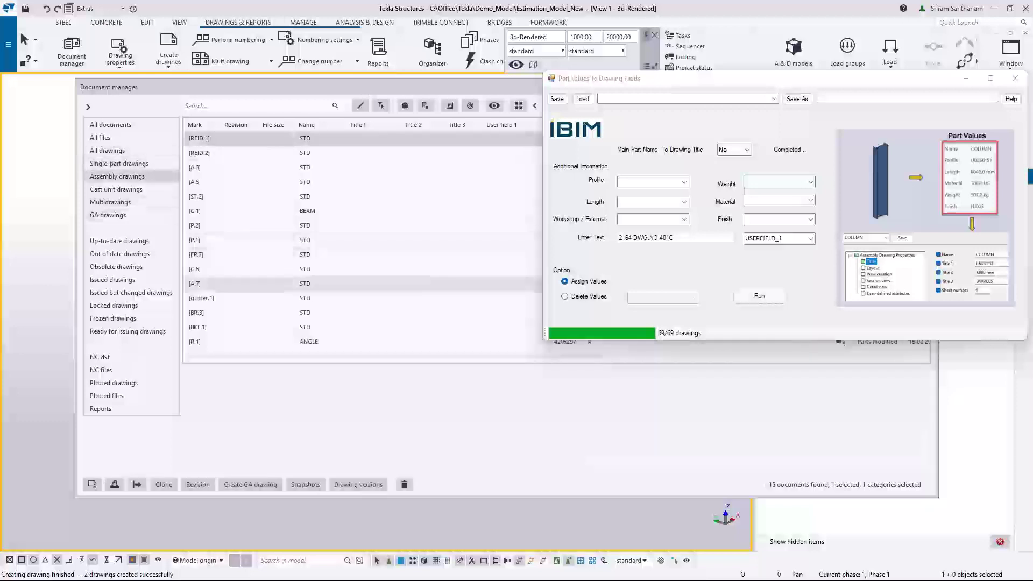
shift+click(231, 342)
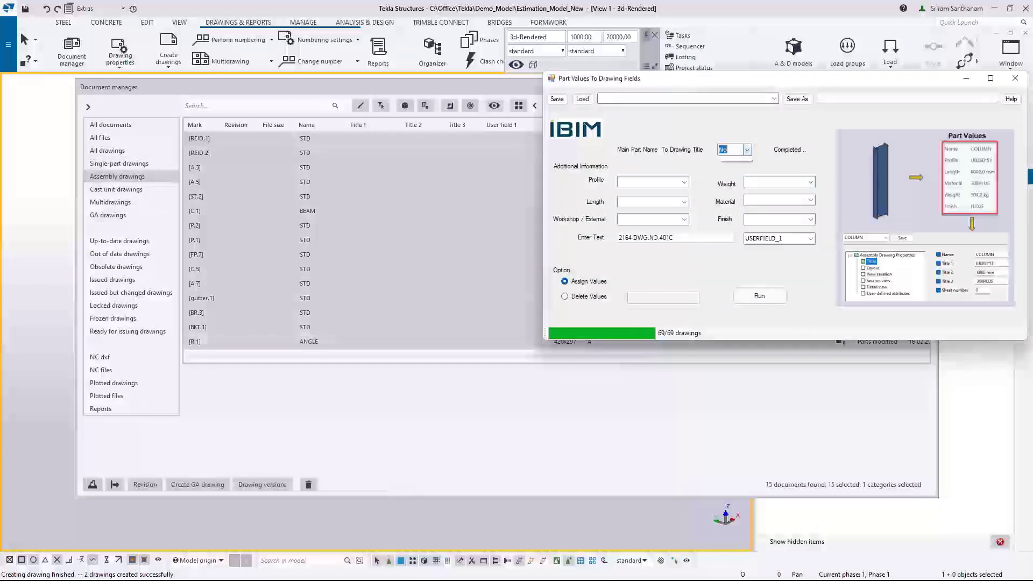
Set Main Part Name To Drawing Title to Yes, map Profile to Title1, Length to Title2 and Workshop / External to Title3, and run the assignment
click(733, 150)
click(727, 169)
click(684, 182)
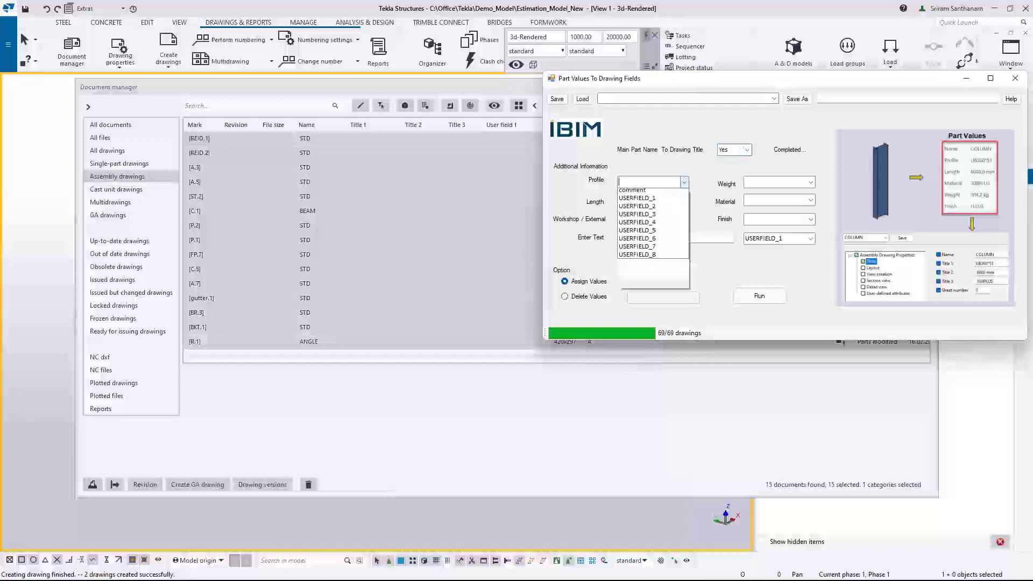
click(646, 200)
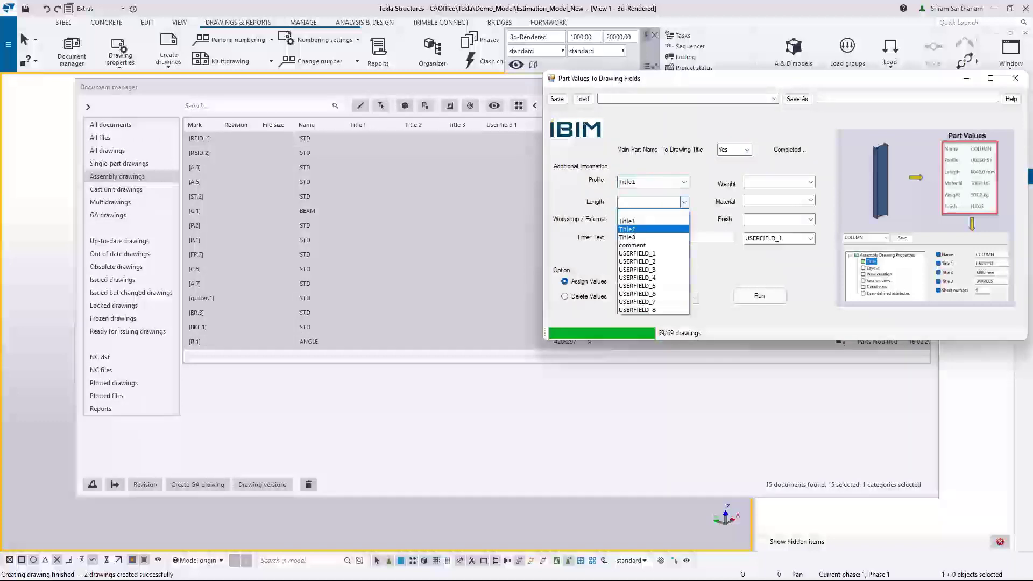
click(646, 228)
click(684, 219)
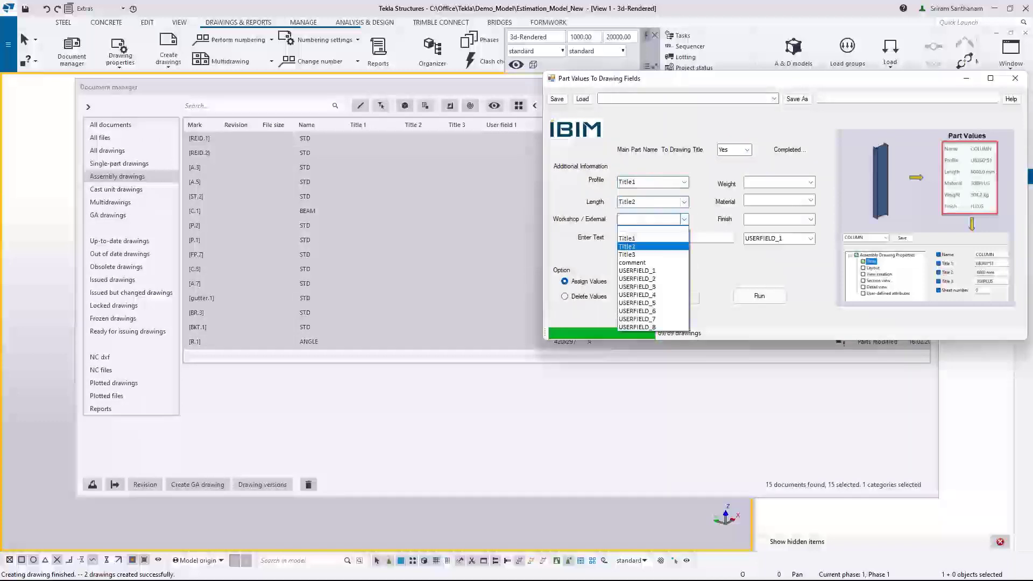
click(640, 250)
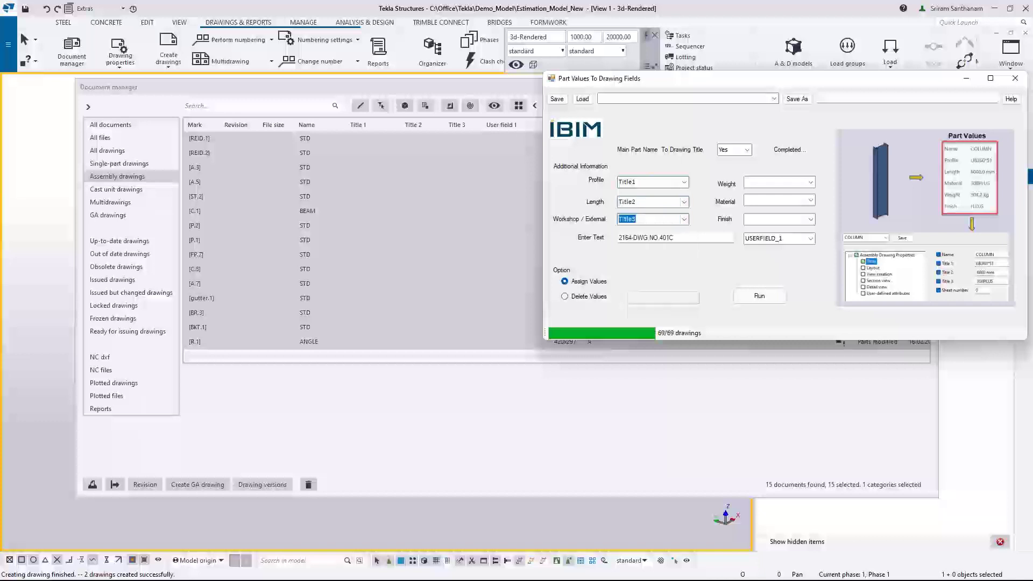
click(759, 295)
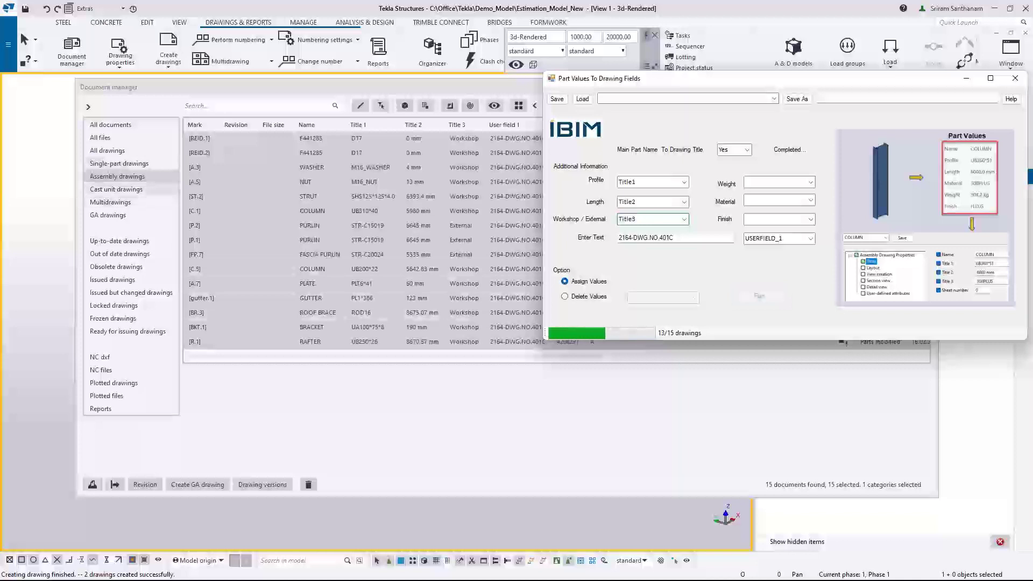
List the cast unit drawings in the Document manager, select both of them and run the value assignment
click(117, 189)
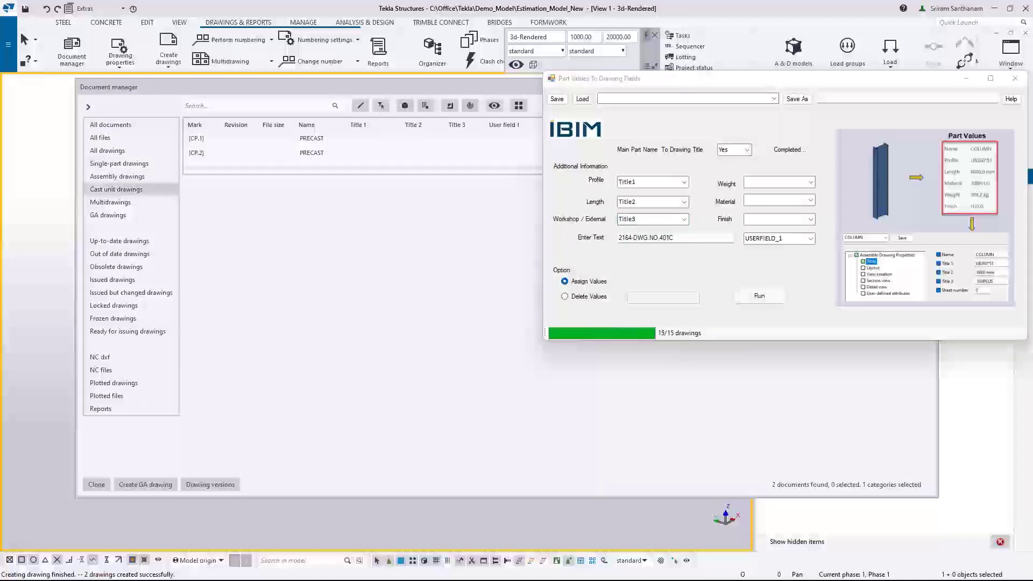
click(760, 295)
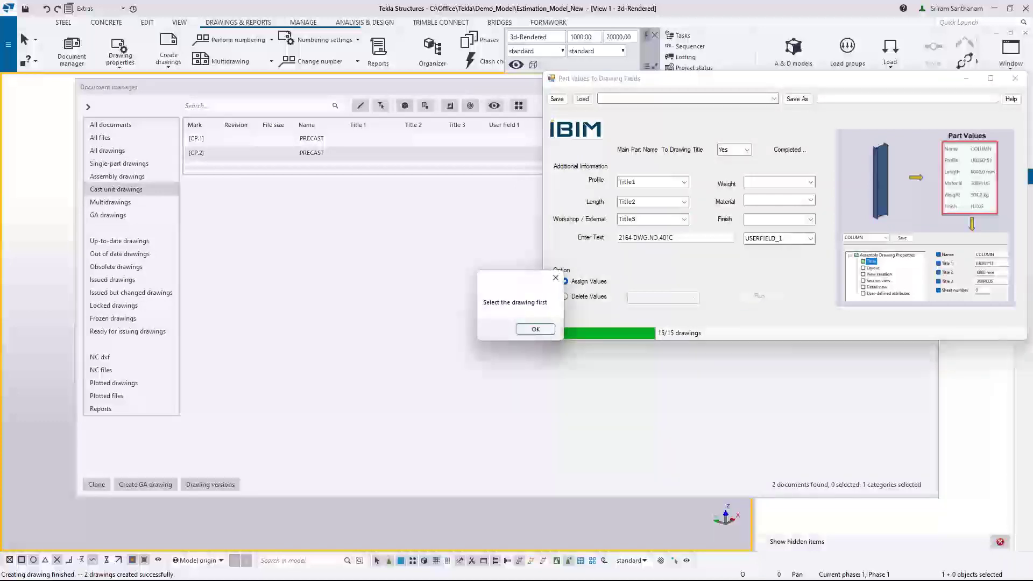
click(311, 138)
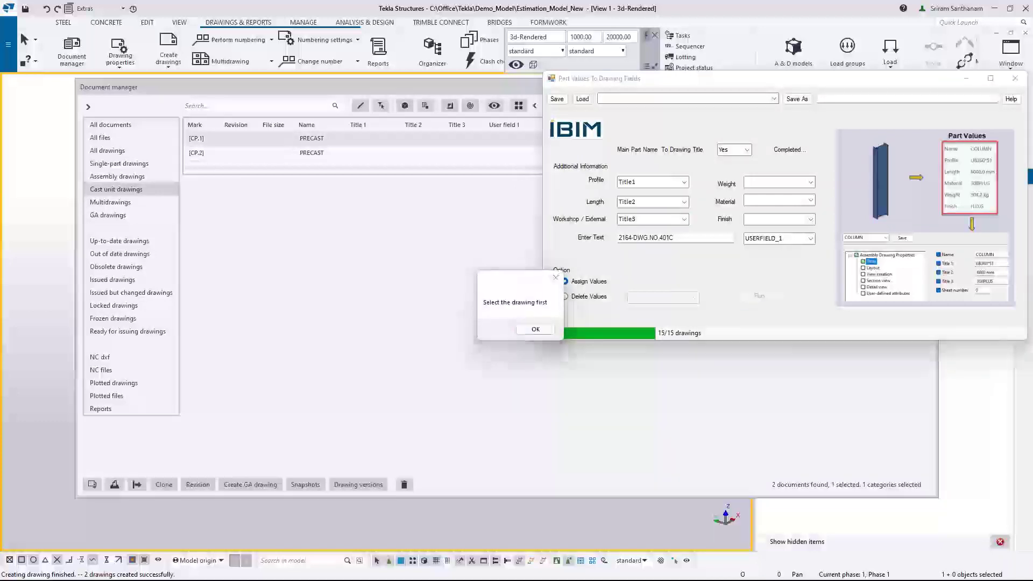
shift+click(312, 153)
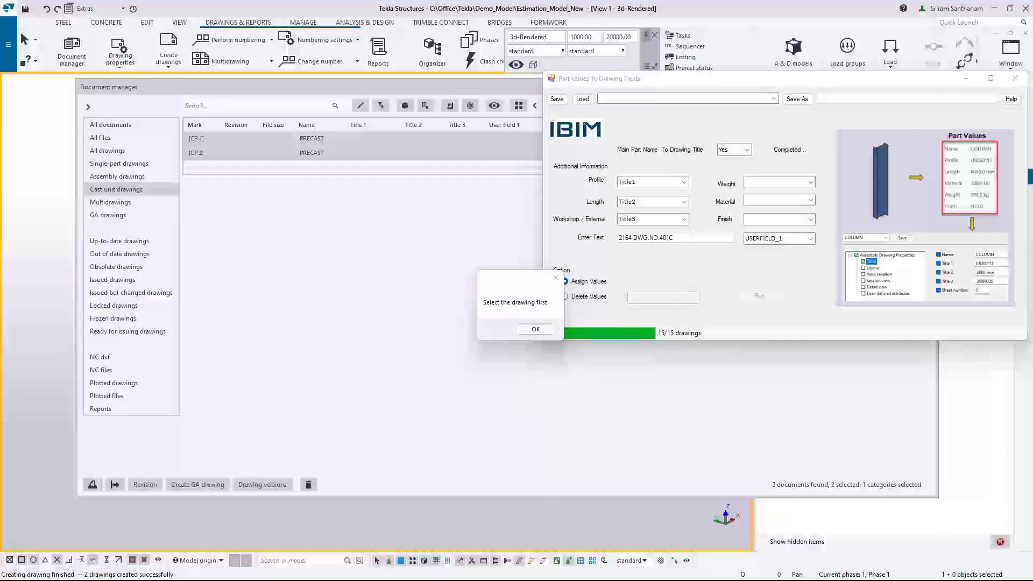
click(535, 329)
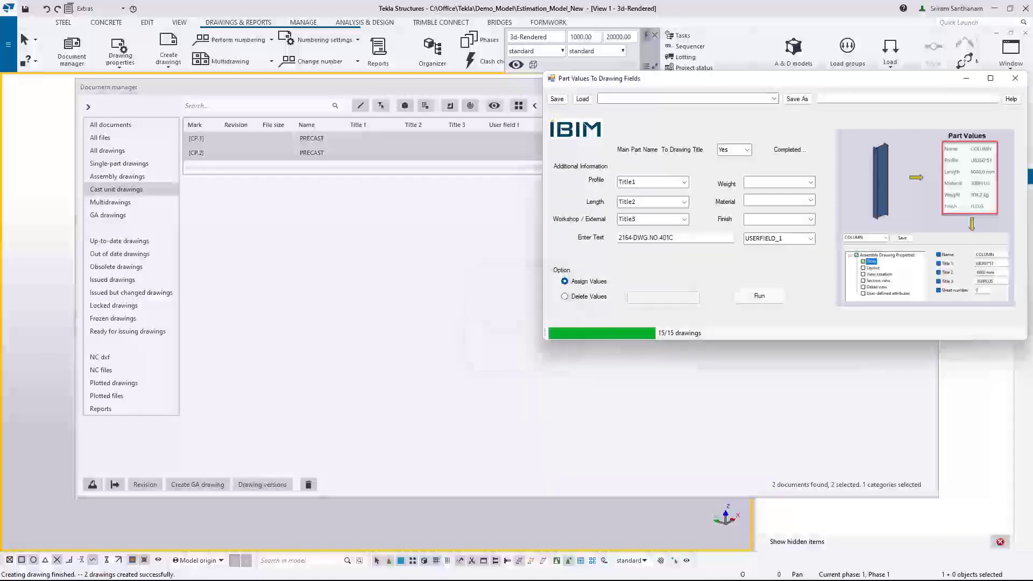
click(759, 296)
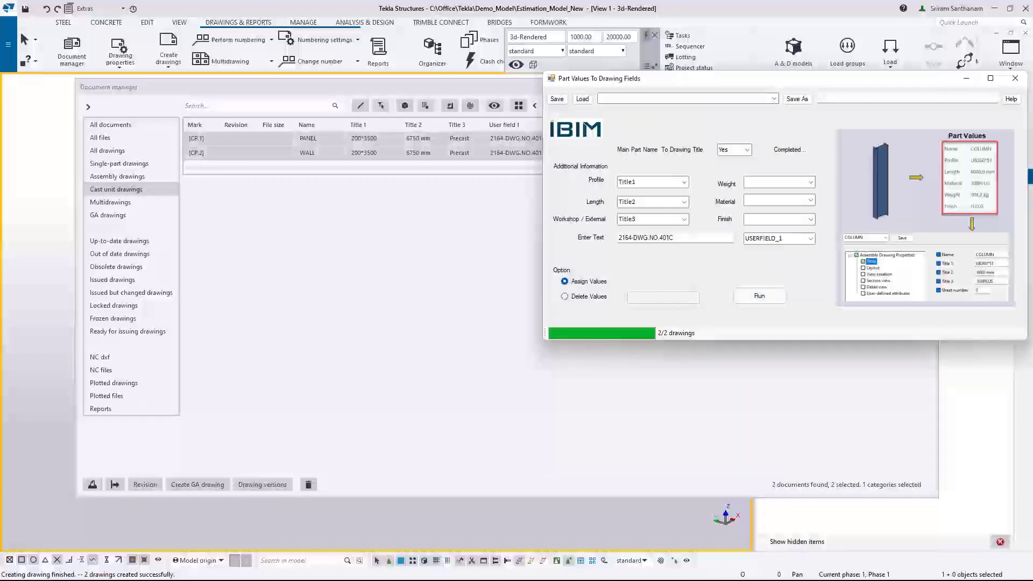
Move the Document manager aside to expose its user field column, and set Main Part Name To Drawing Title to No
drag(424, 87, 293, 81)
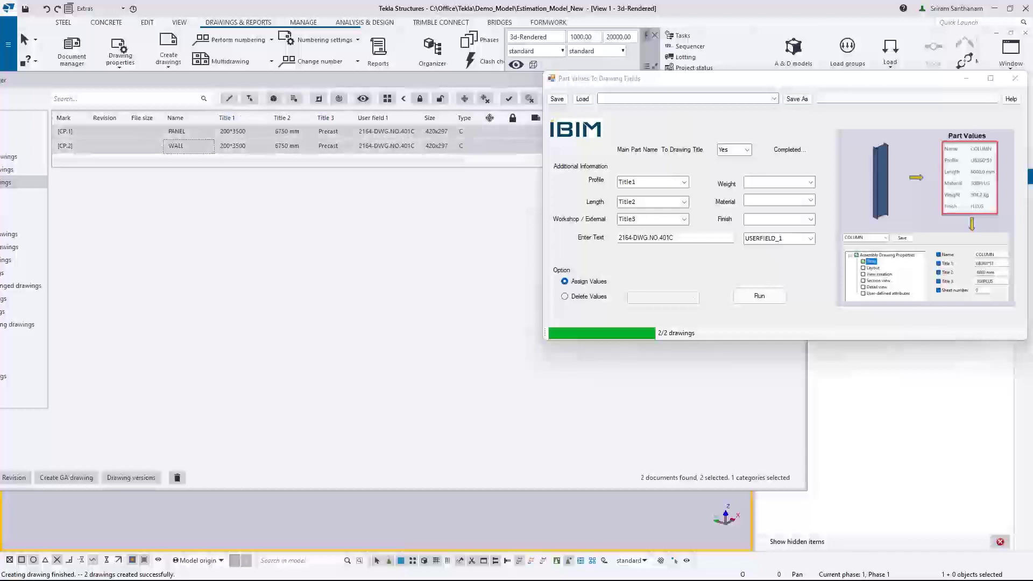
click(565, 296)
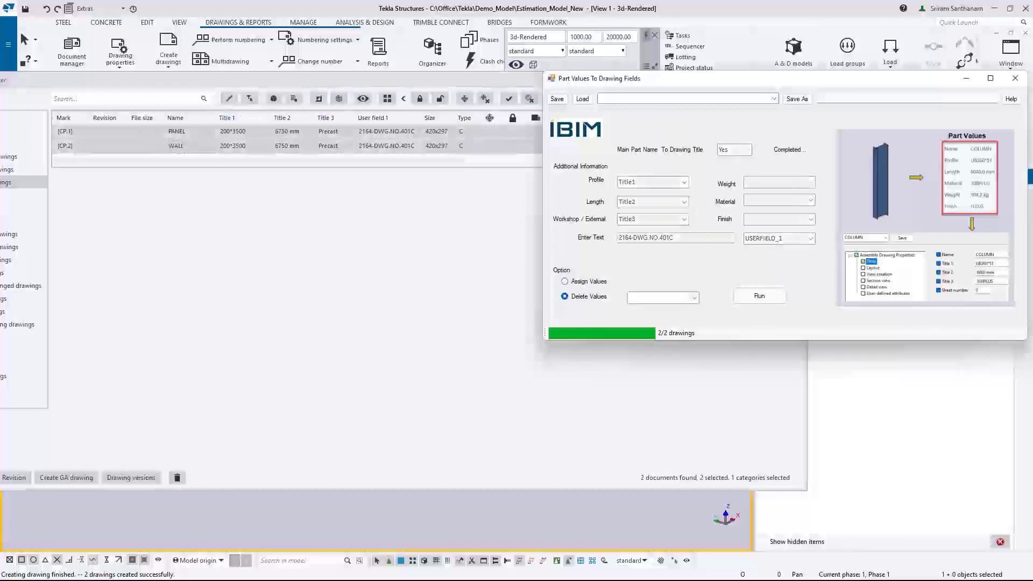
click(565, 281)
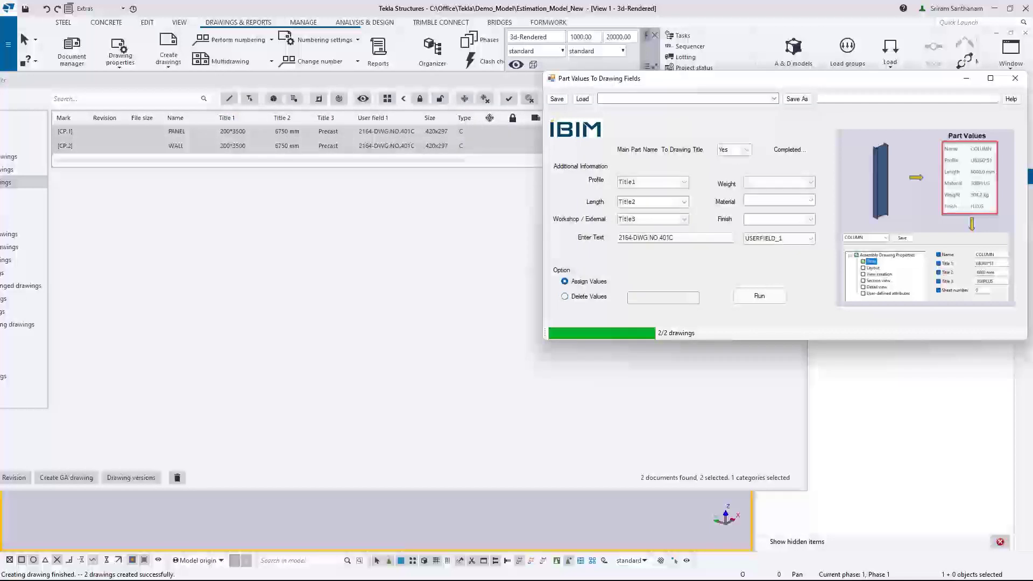
click(747, 150)
click(724, 161)
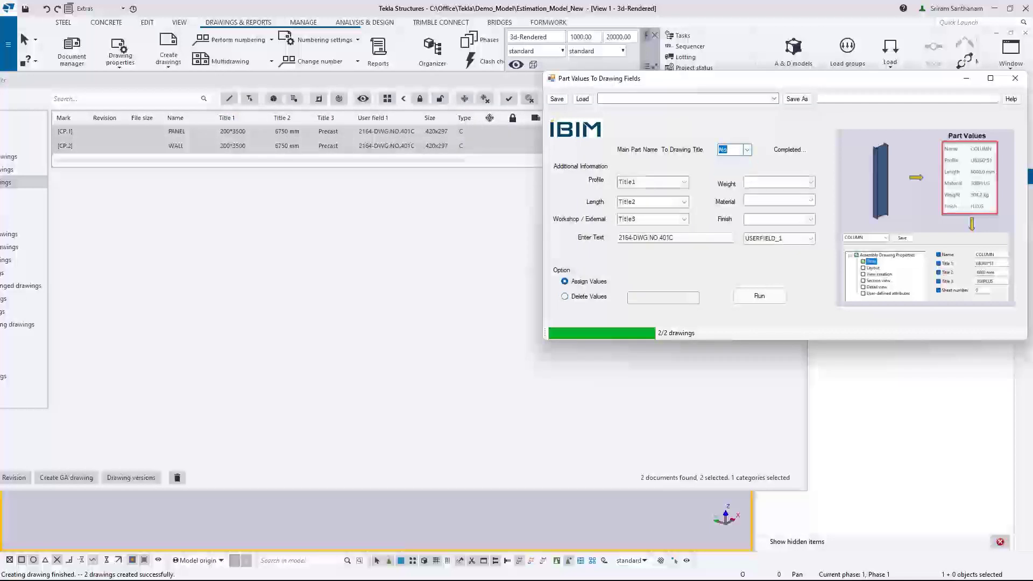
Switch the option to Delete Values, choose Title3 and run the deletion on the selected cast unit drawings
click(565, 297)
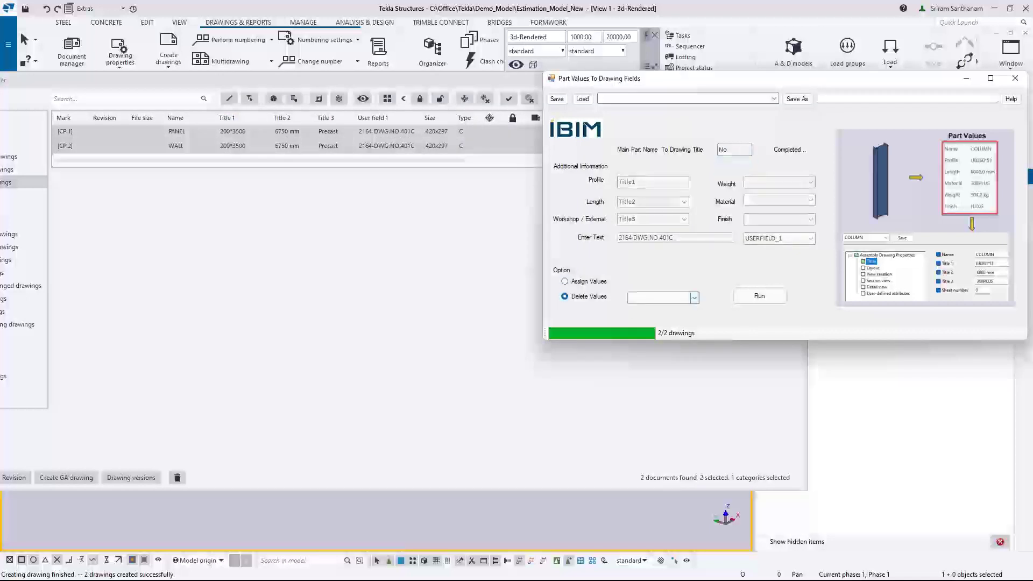
click(694, 297)
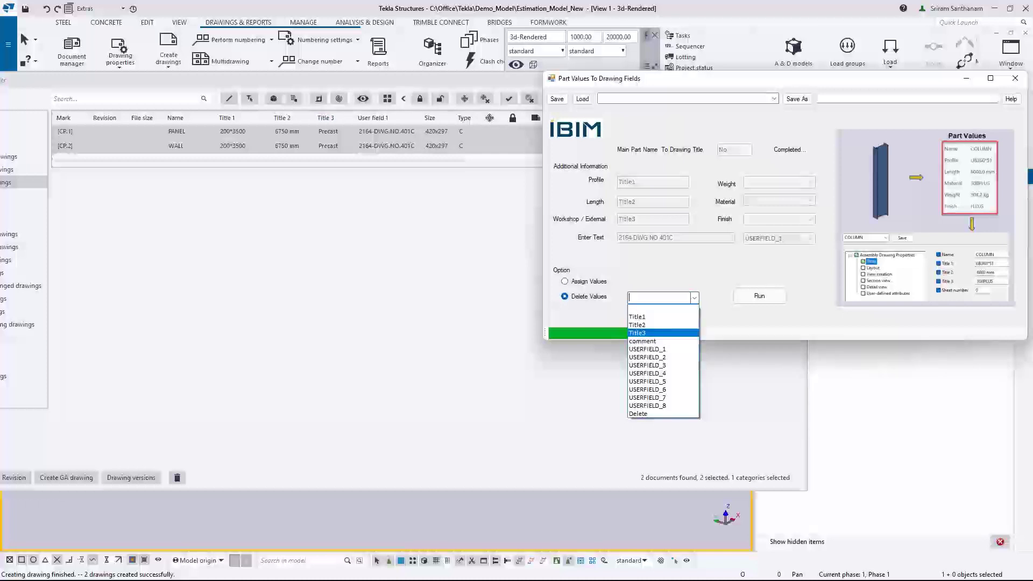
key(Return)
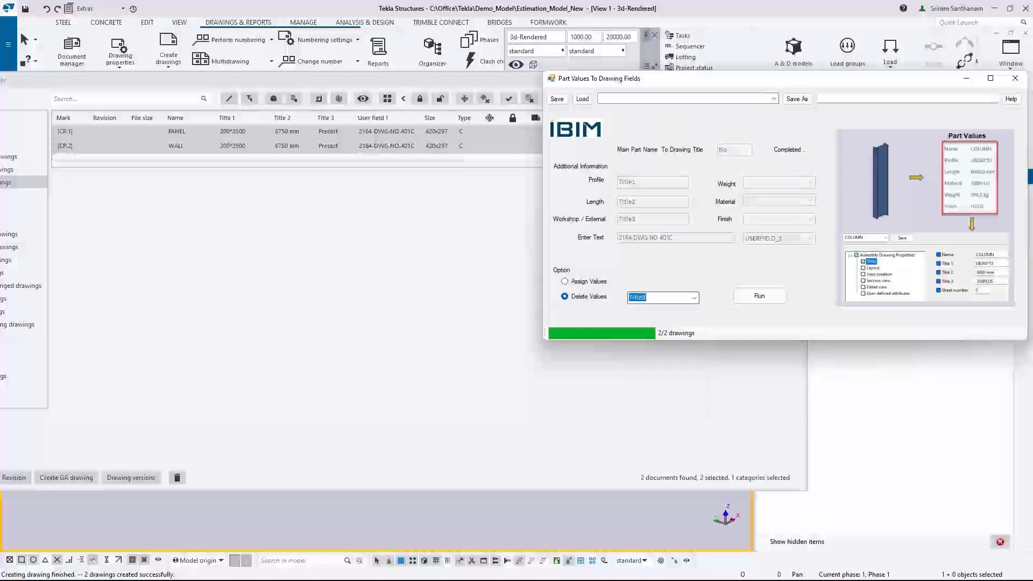
click(760, 296)
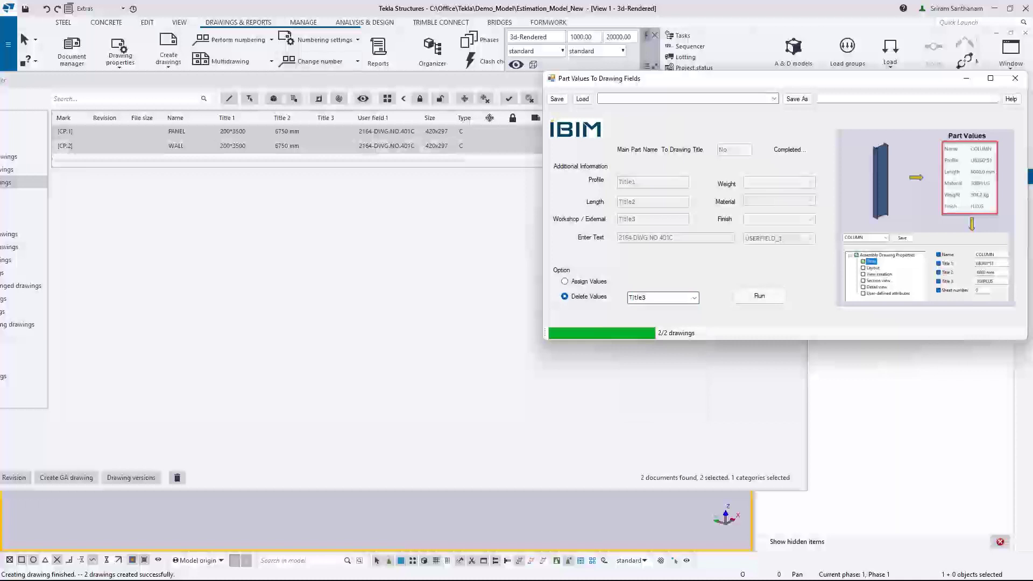
List the single-part drawings in the Document manager and choose USERFIELD_1 as the field whose values are deleted
drag(351, 80, 268, 75)
click(108, 160)
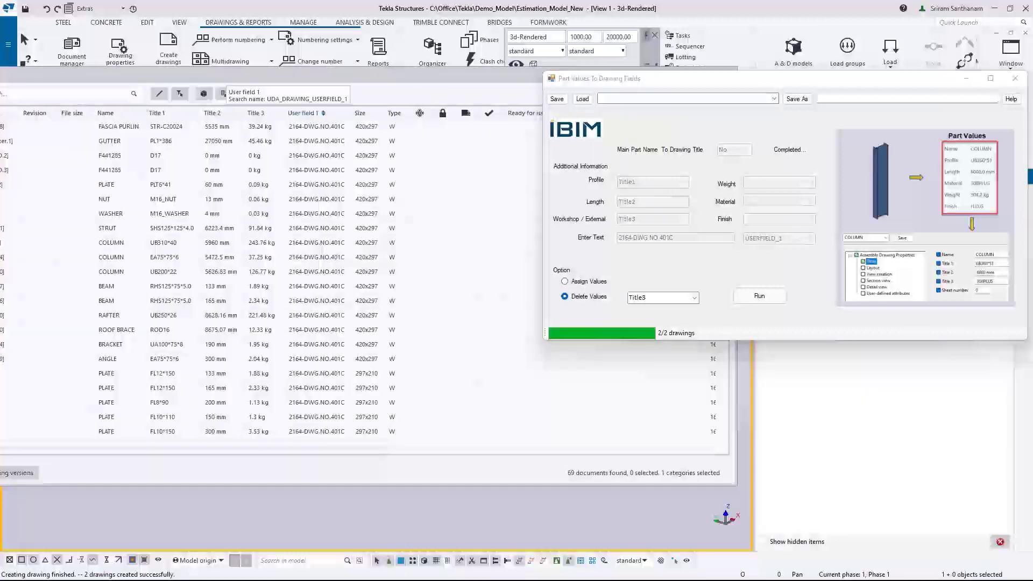
click(694, 297)
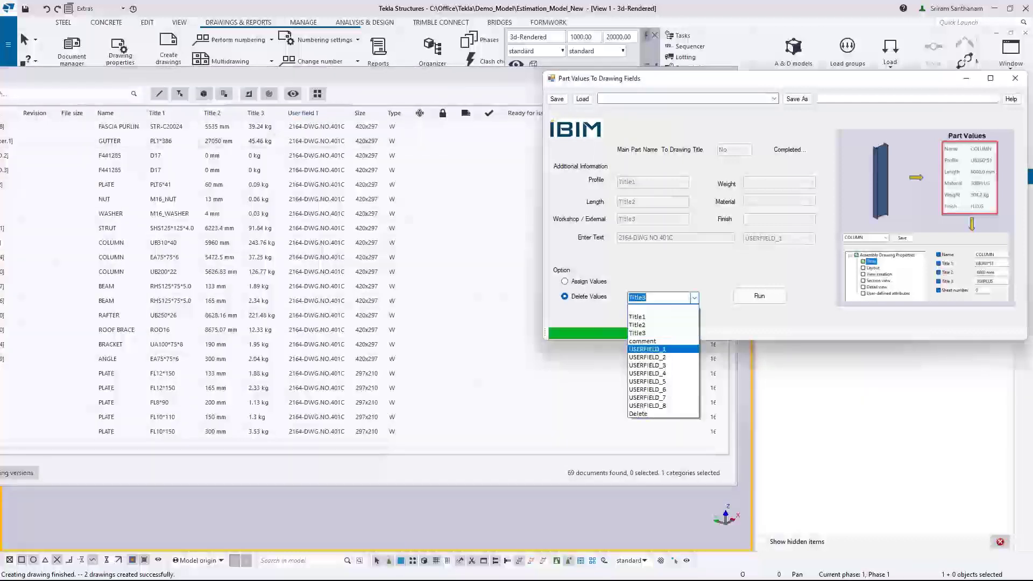
click(648, 350)
Select all single-part drawings in the list and run the deletion of their USERFIELD_1 values
click(759, 295)
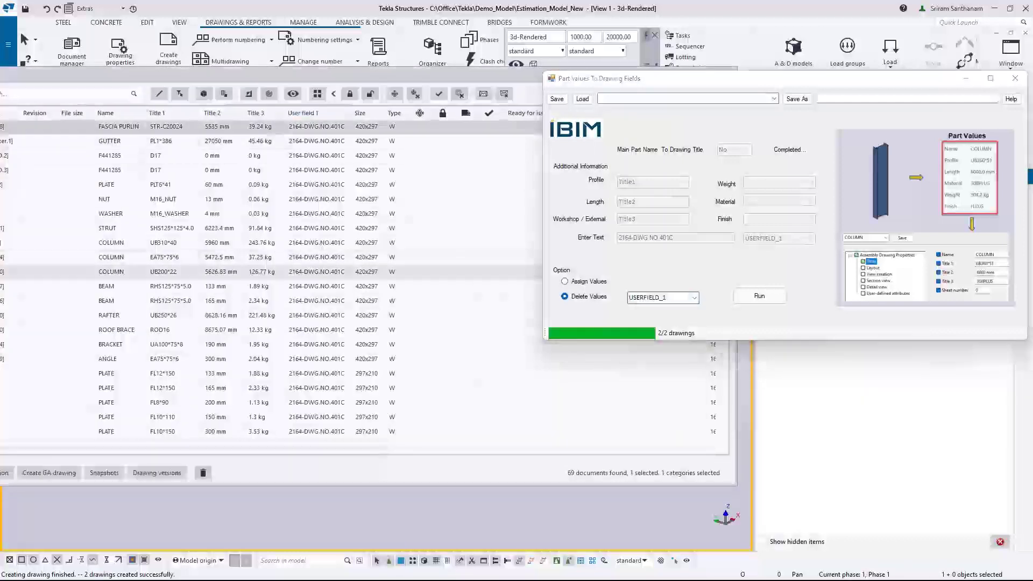
scroll(323, 315, down, 3)
scroll(323, 431, right, 5)
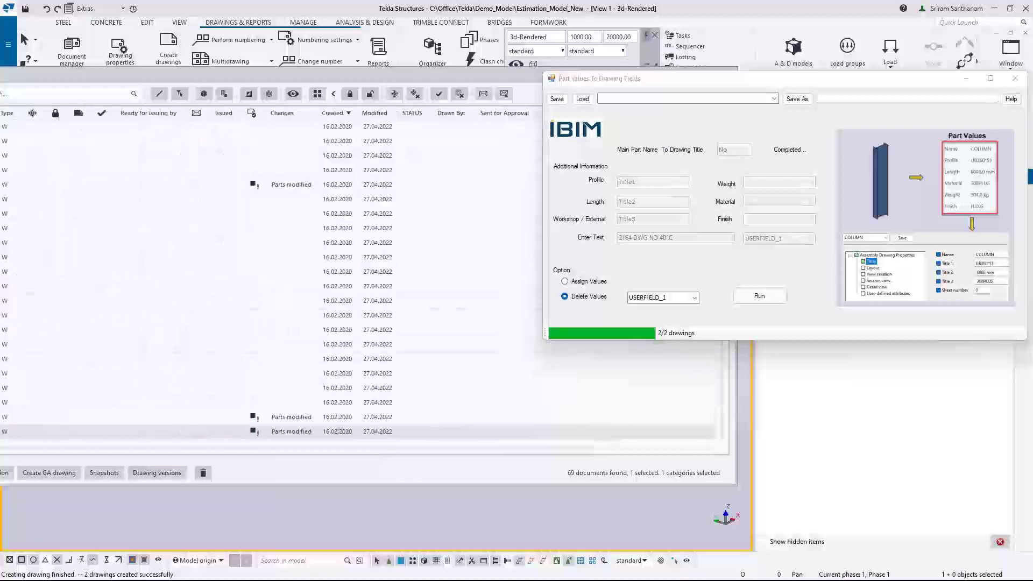
shift+click(323, 431)
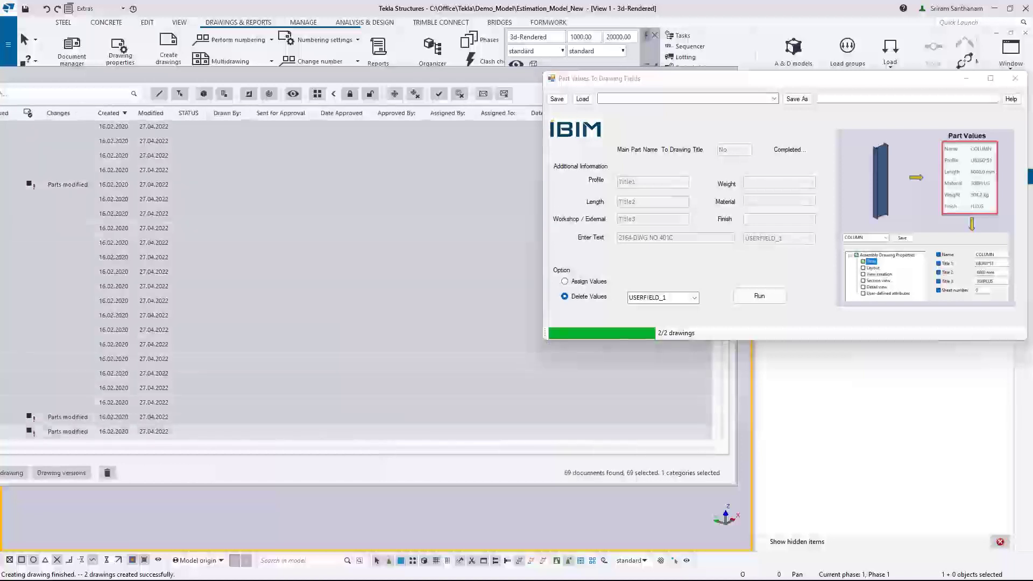
scroll(363, 425, left, 10)
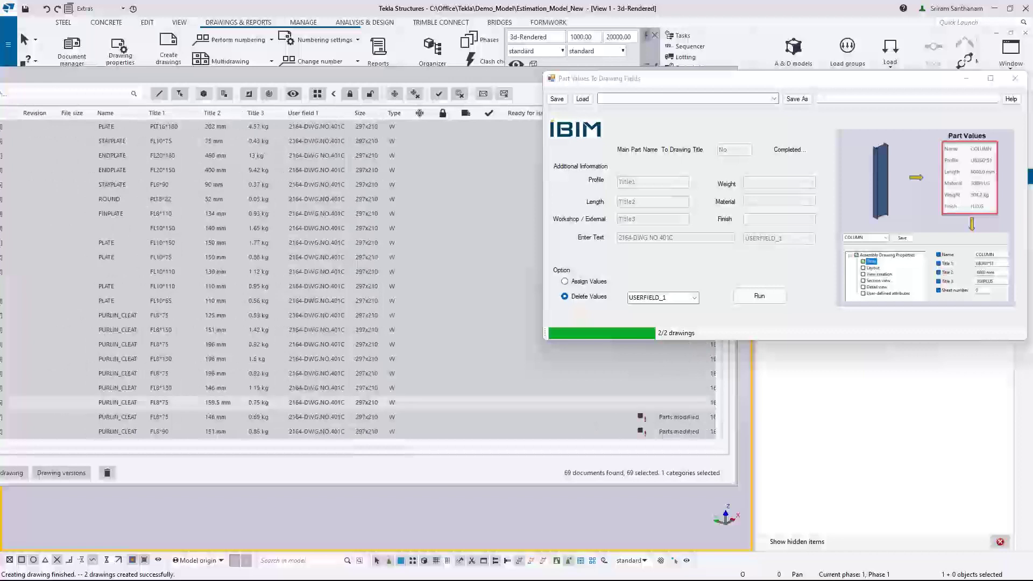
click(760, 295)
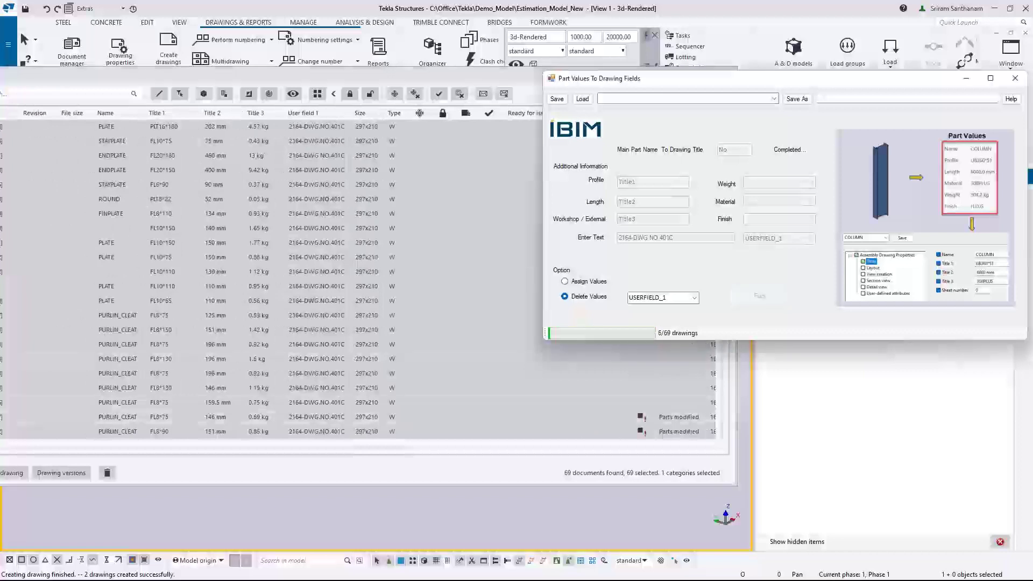